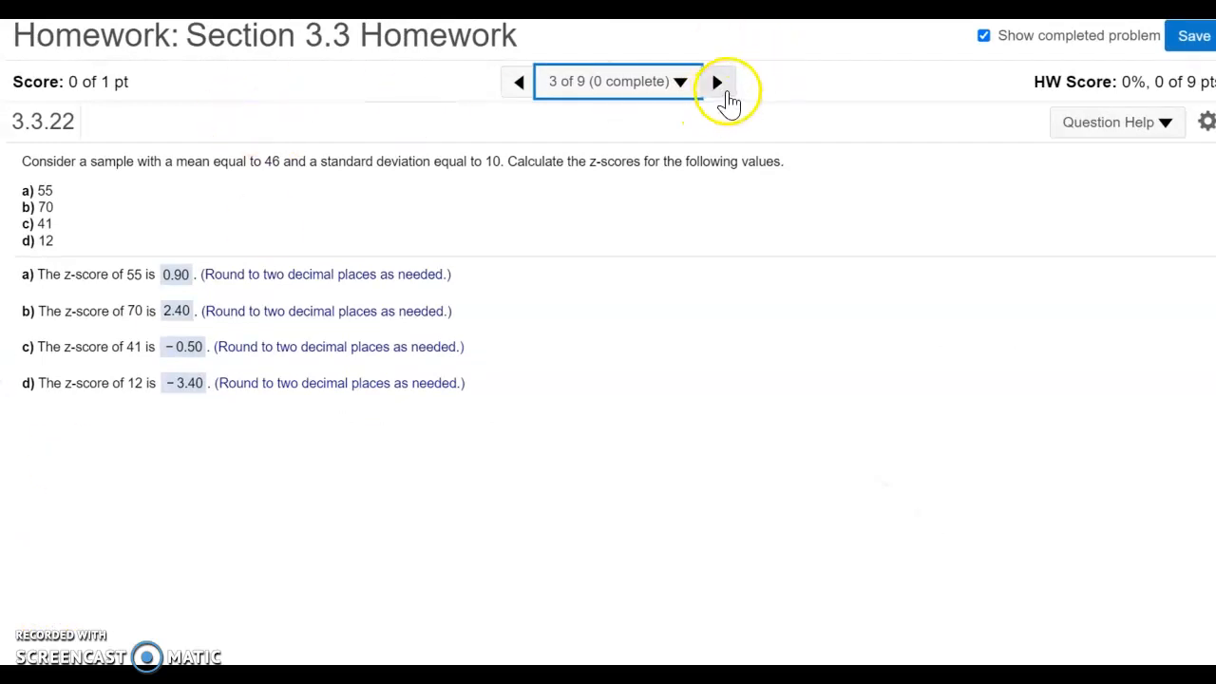
# - Advance to the next homework problem and open its sample data in Excel
pyautogui.click(724, 93)
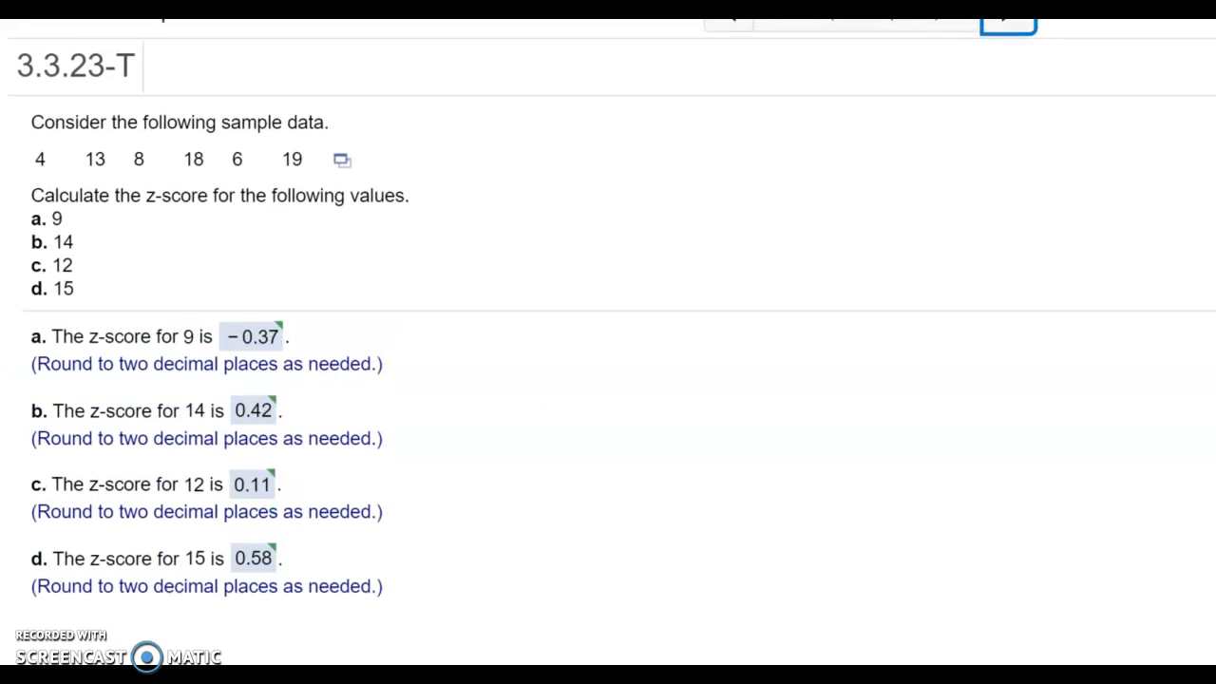
pyautogui.click(340, 162)
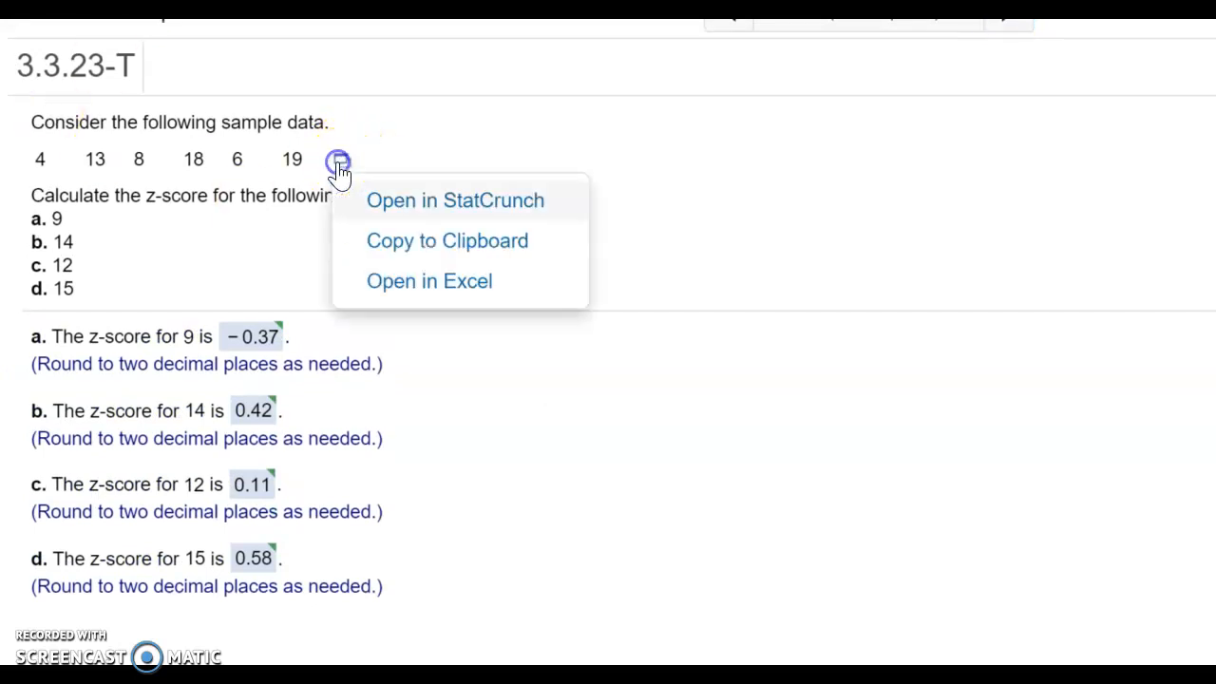
pyautogui.click(399, 296)
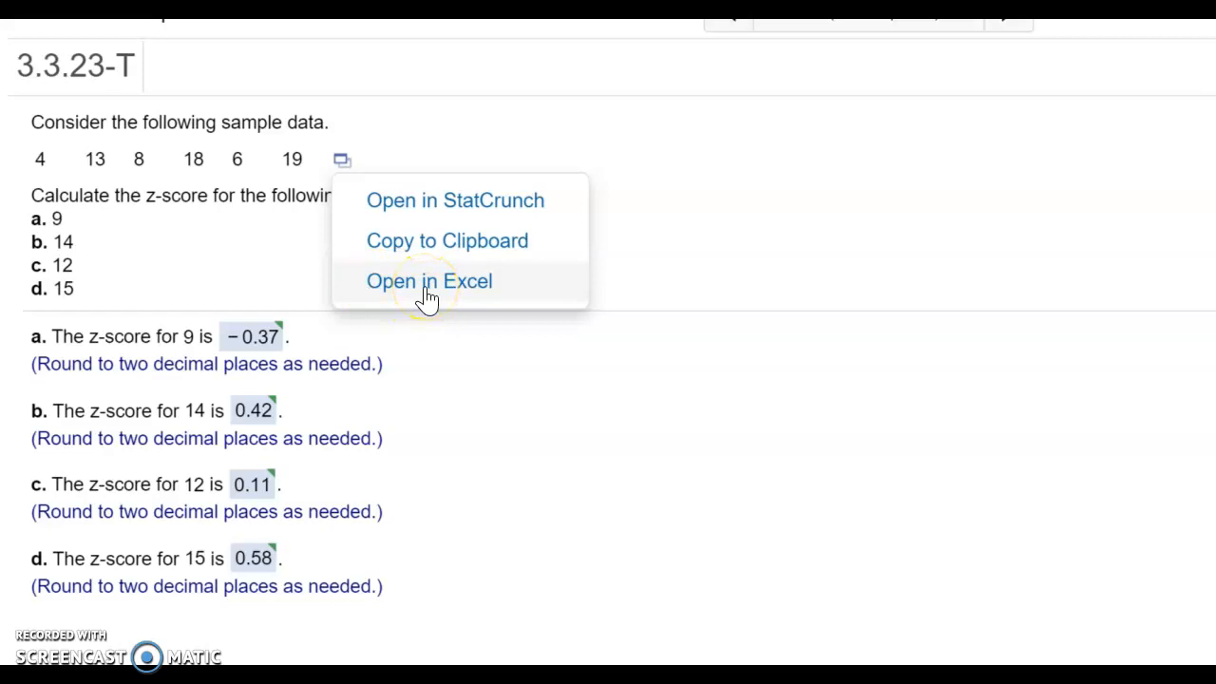
pyautogui.click(424, 296)
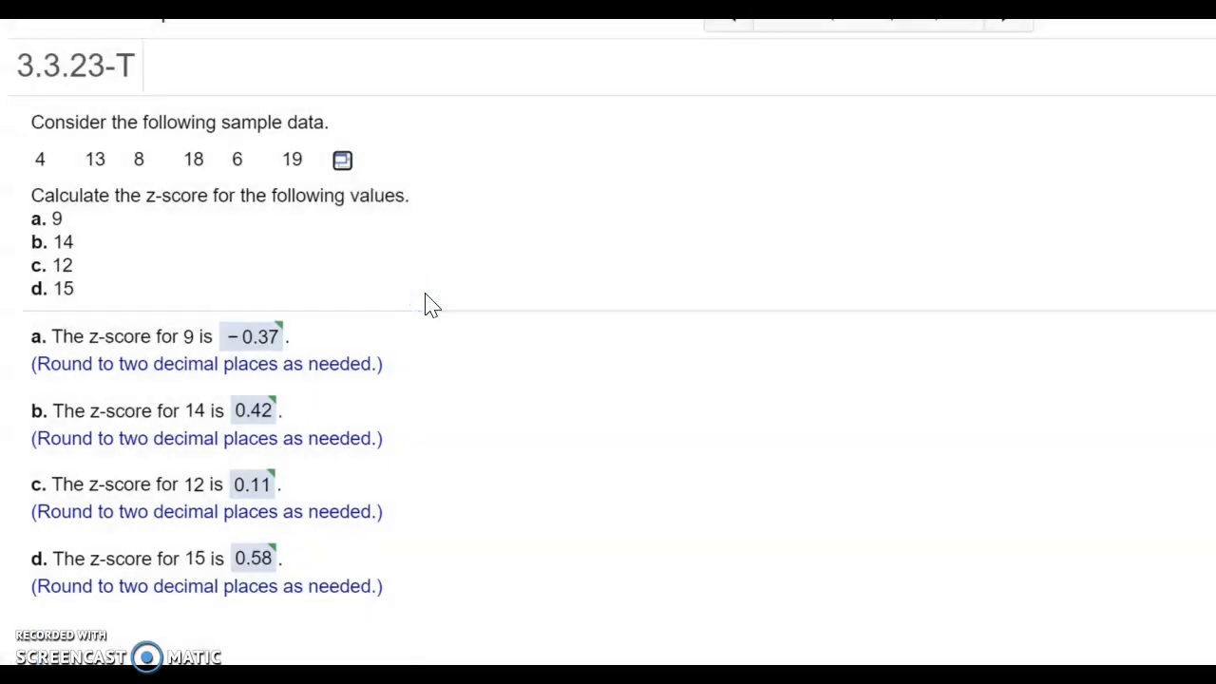
# - Step through the worked example explaining how to find the sample mean and standard deviation
pyautogui.click(217, 676)
pyautogui.click(306, 576)
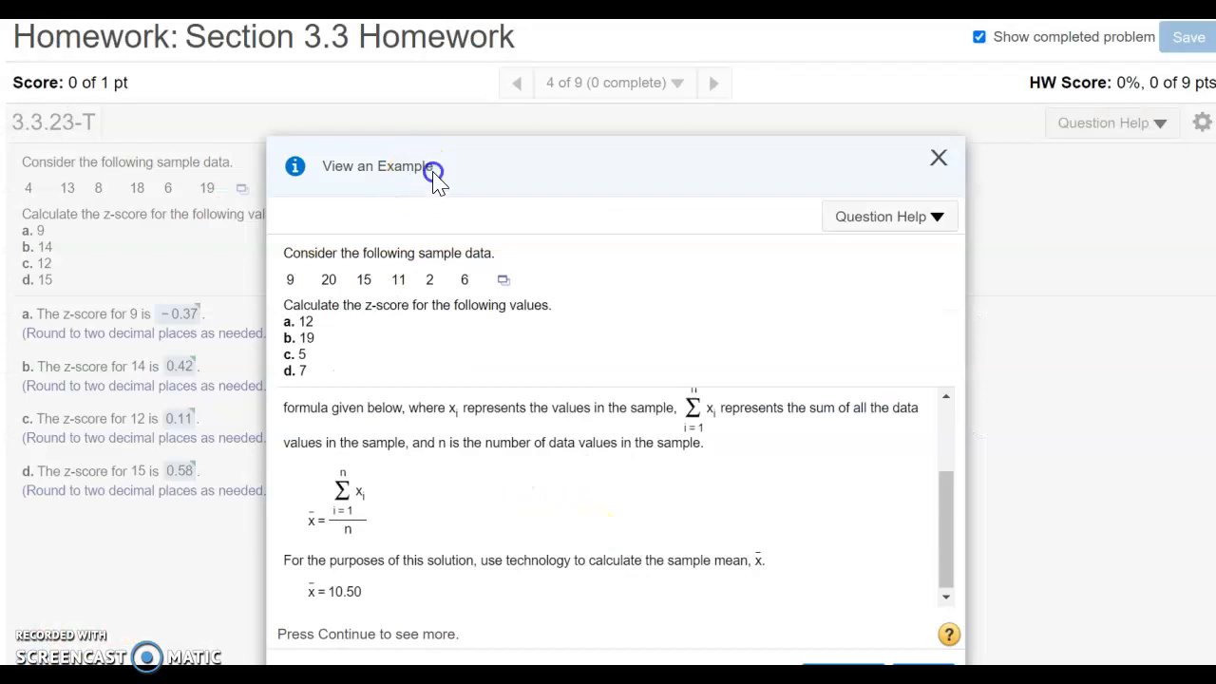
pyautogui.moveTo(434, 168); pyautogui.dragTo(561, 136)
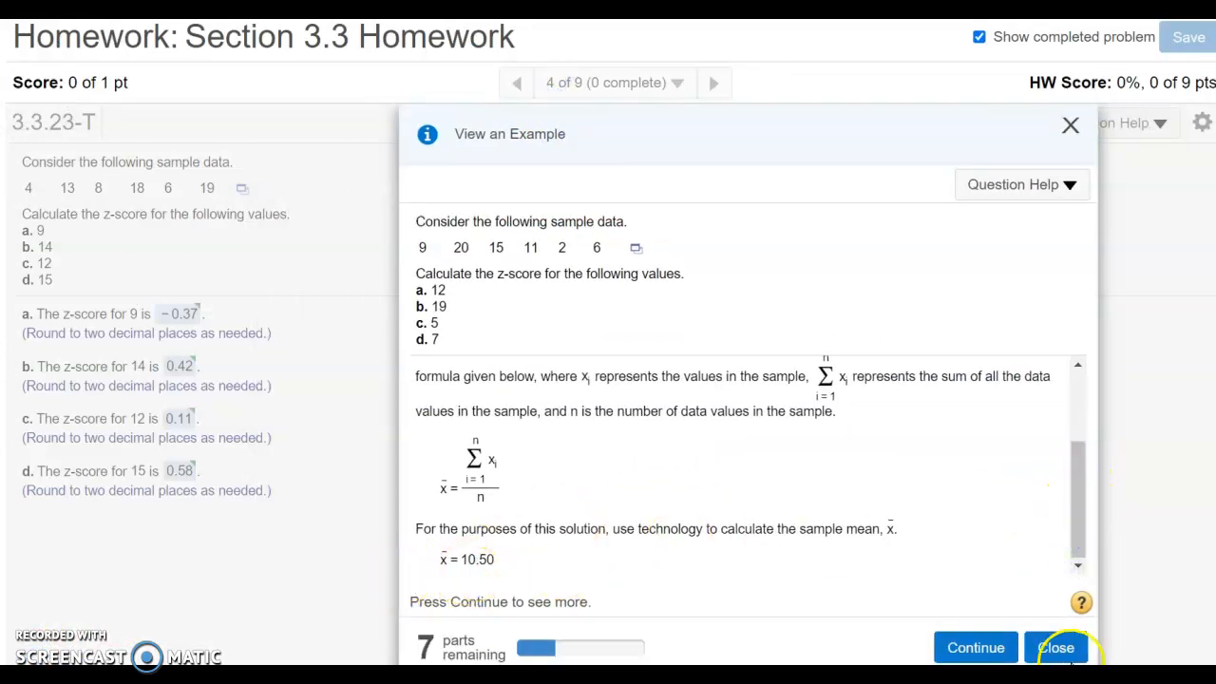
pyautogui.click(992, 647)
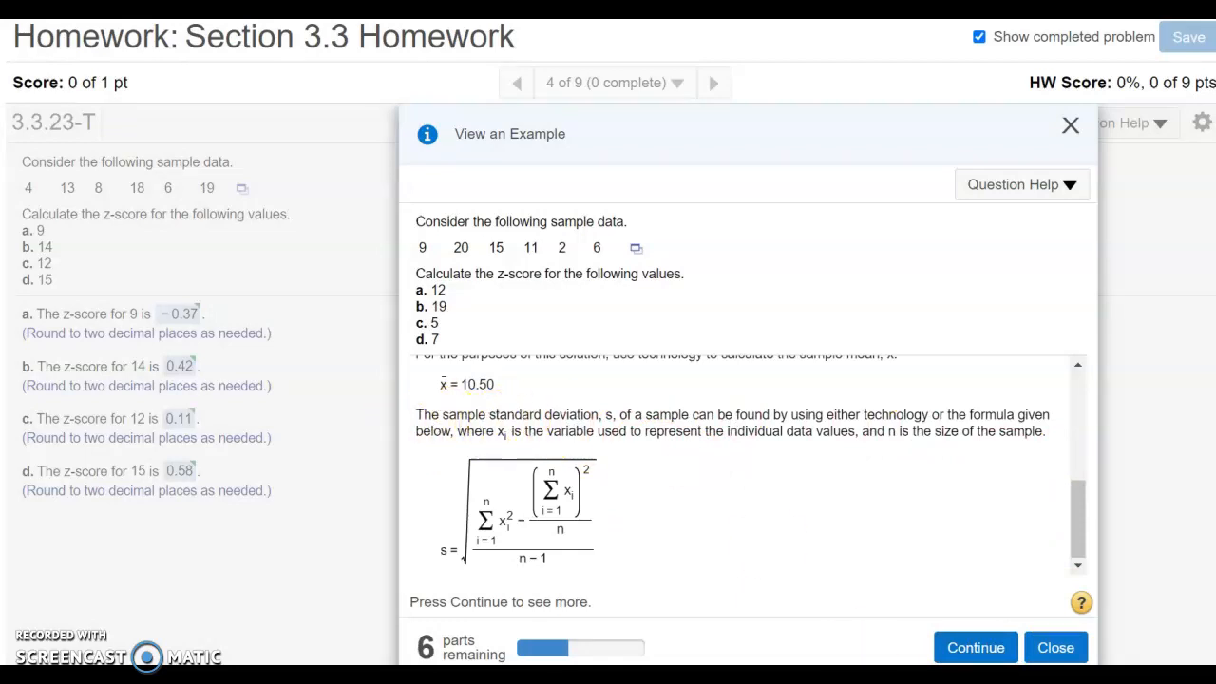
pyautogui.click(978, 647)
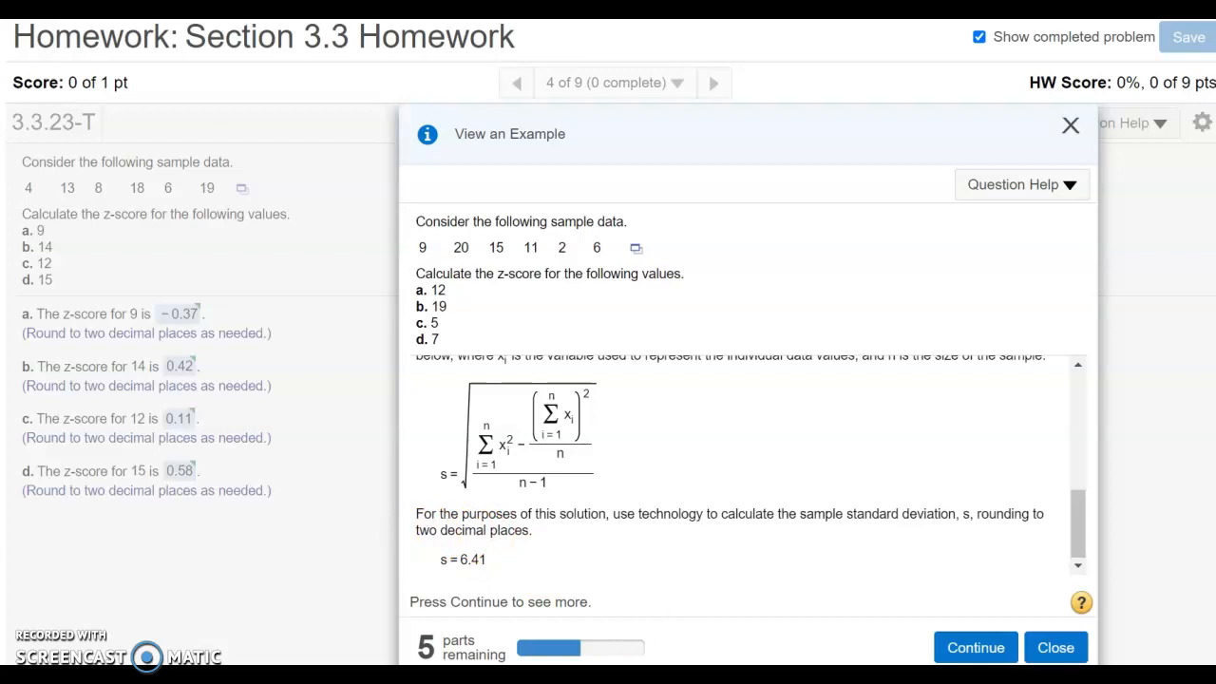
pyautogui.click(918, 619)
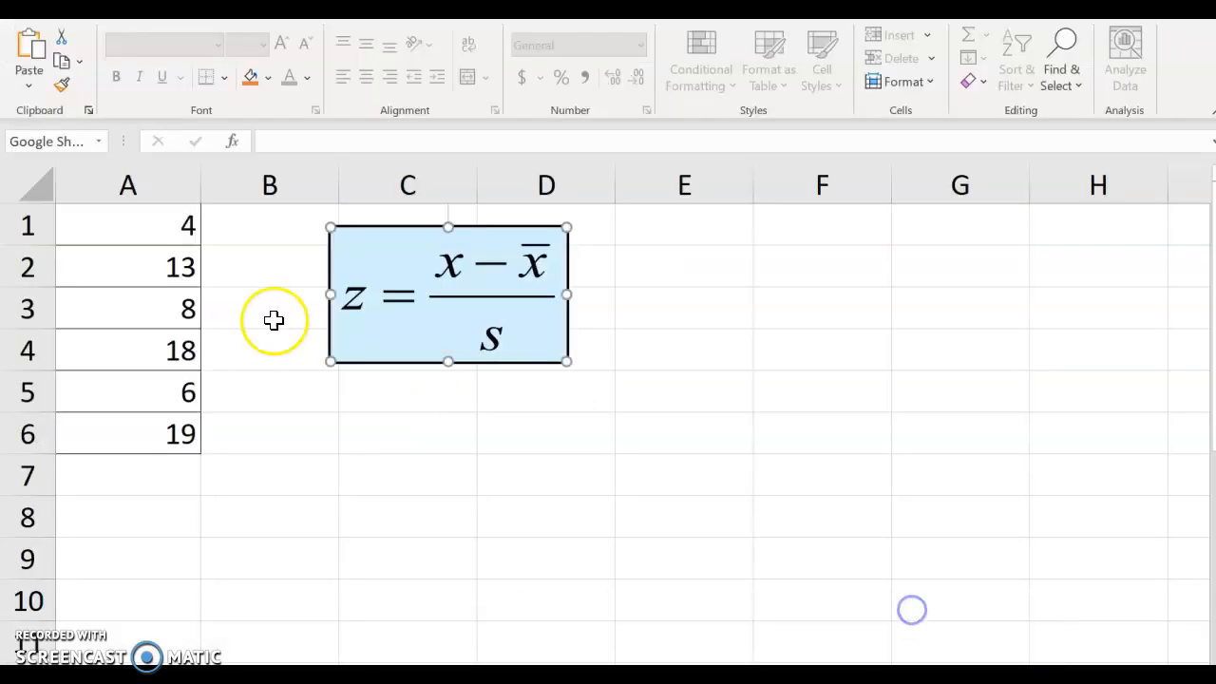
# - In C6, compute the mean of A1:A6 with AVERAGE and display it to two decimal places
pyautogui.click(370, 431)
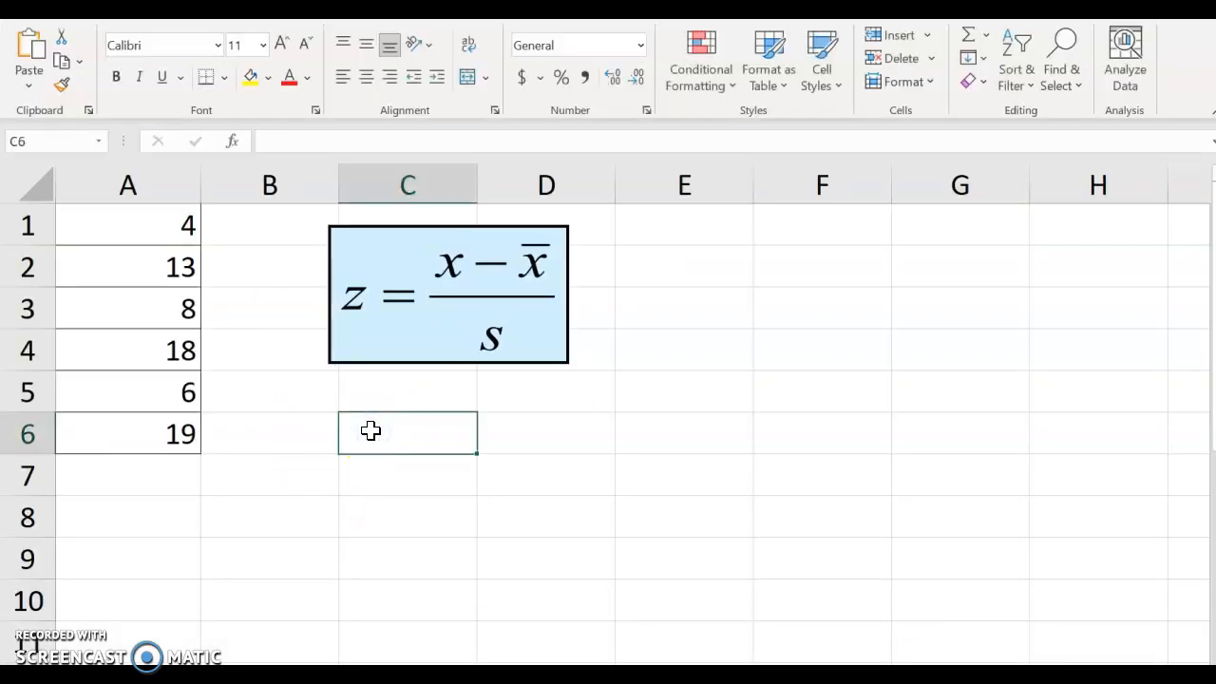
pyautogui.write('=ave')
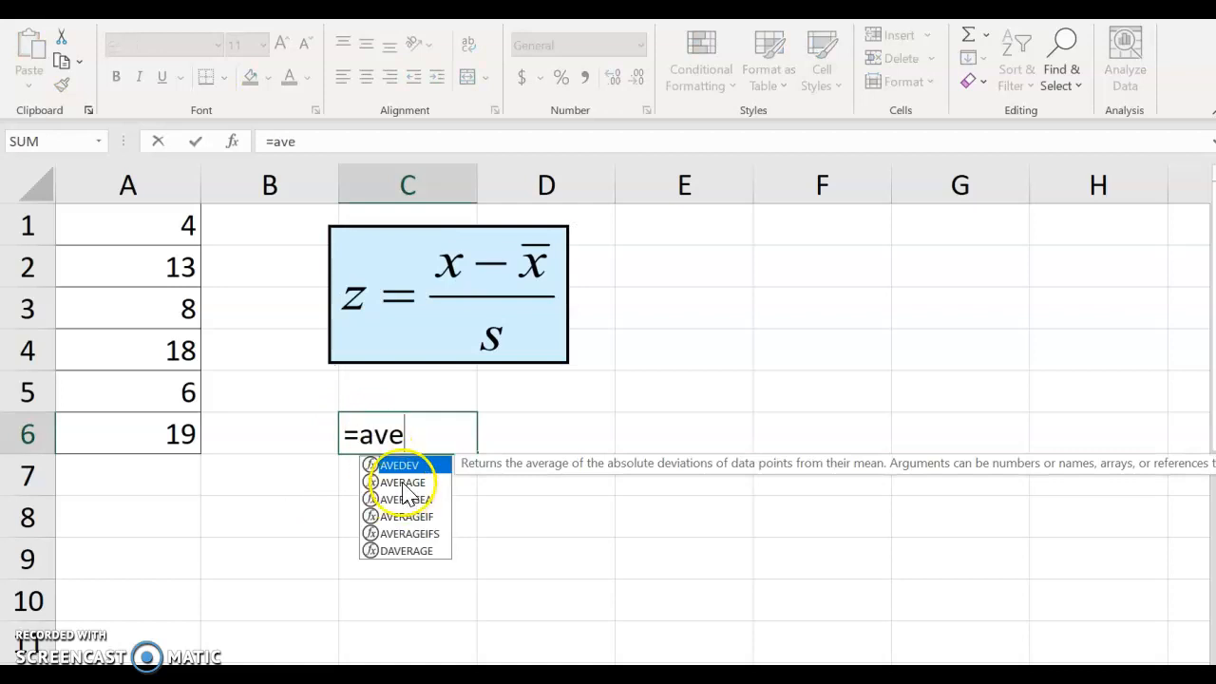
pyautogui.doubleClick(403, 481)
pyautogui.moveTo(138, 228); pyautogui.dragTo(159, 432)
pyautogui.write(')')
pyautogui.press('Return')
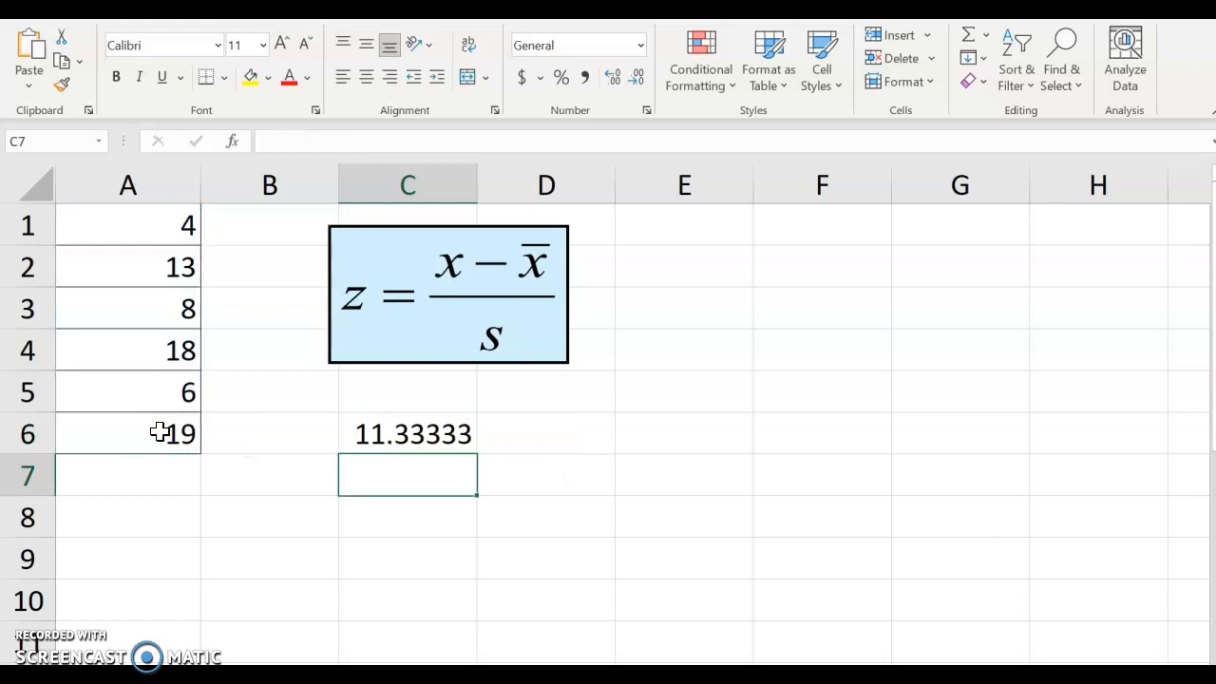
pyautogui.click(415, 442)
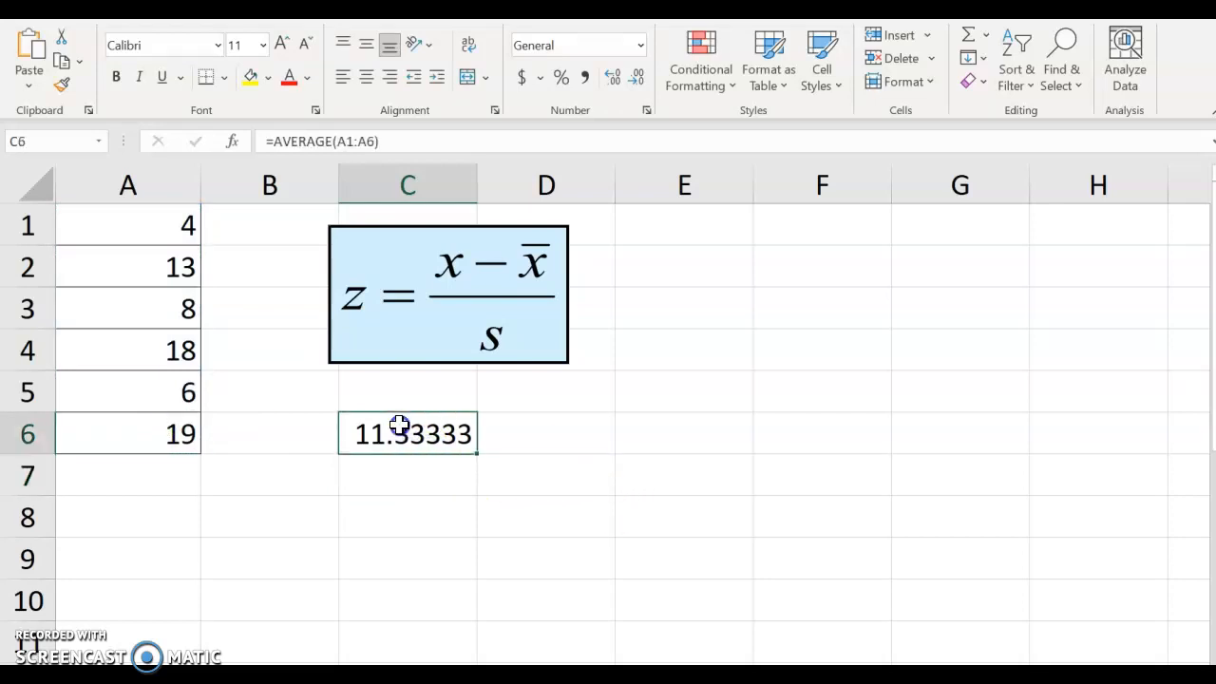
pyautogui.click(638, 78)
# - In C7, compute the sample standard deviation of A1:A6 with STDEV.S, shown to two decimal places
pyautogui.click(372, 463)
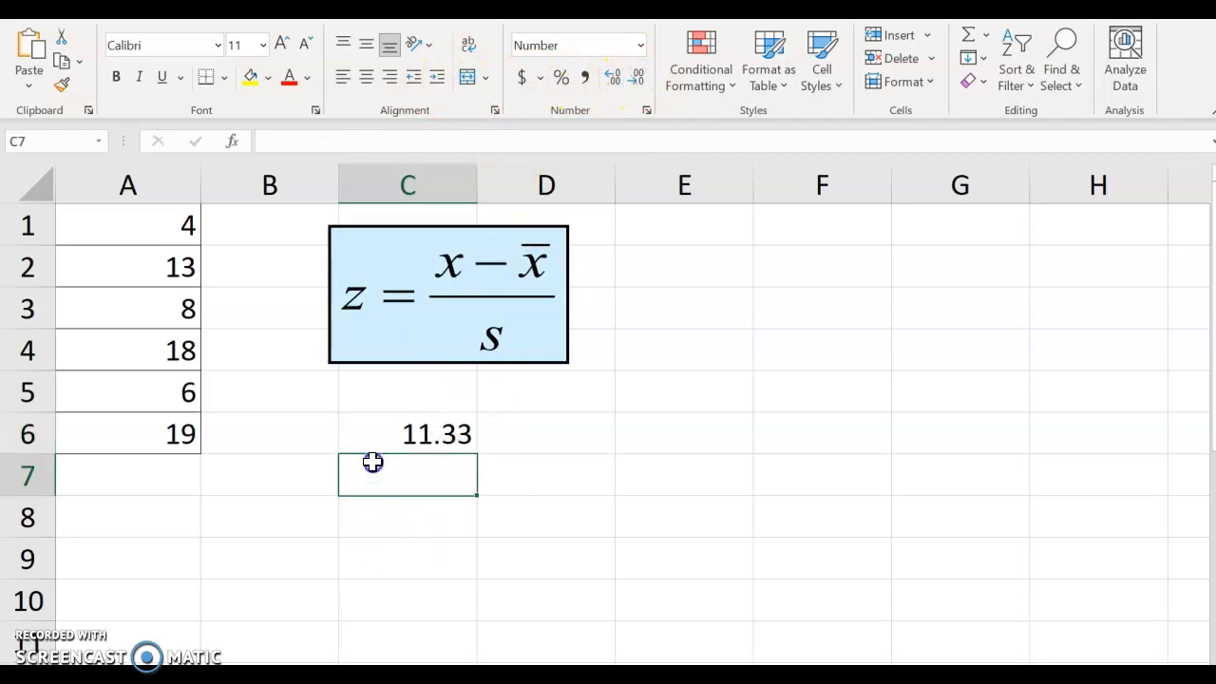
pyautogui.write('=st')
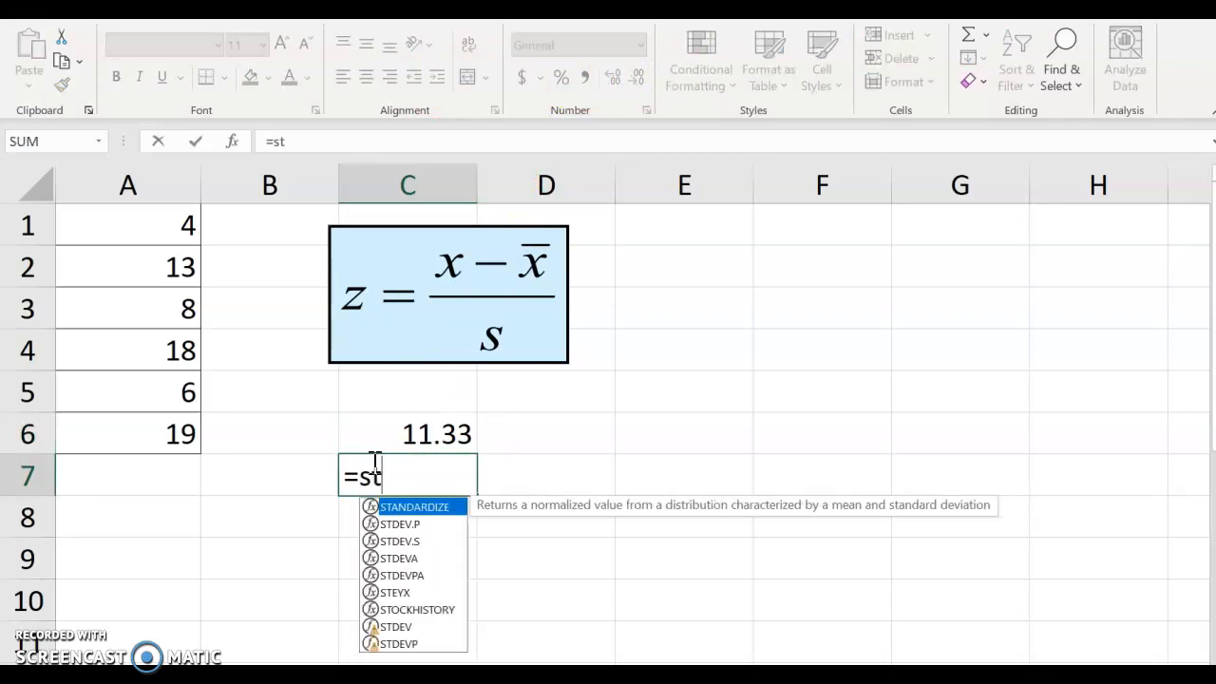
pyautogui.doubleClick(397, 540)
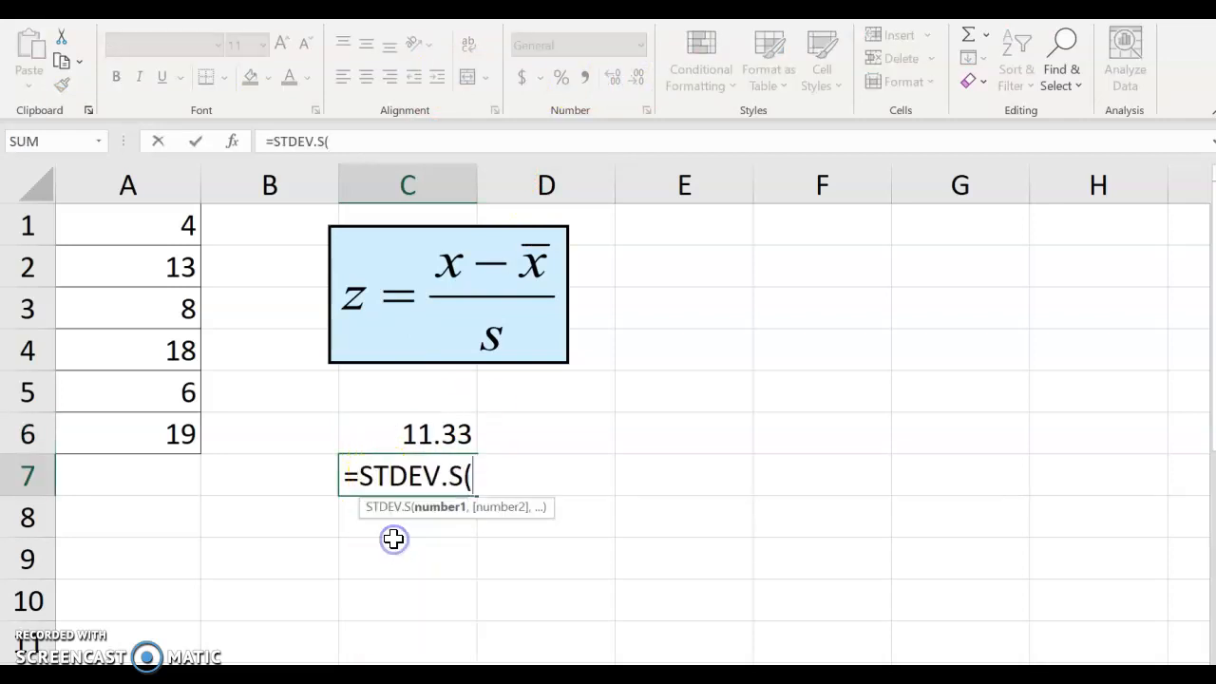
pyautogui.moveTo(158, 227); pyautogui.dragTo(154, 434)
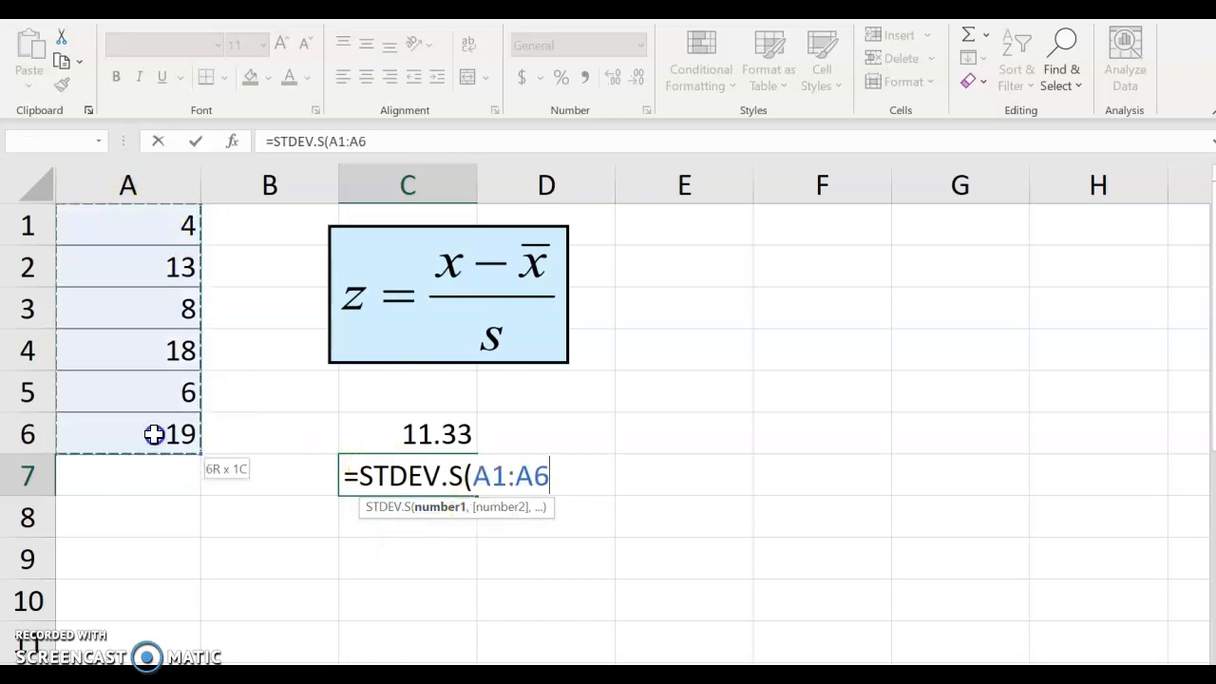
pyautogui.press('Return')
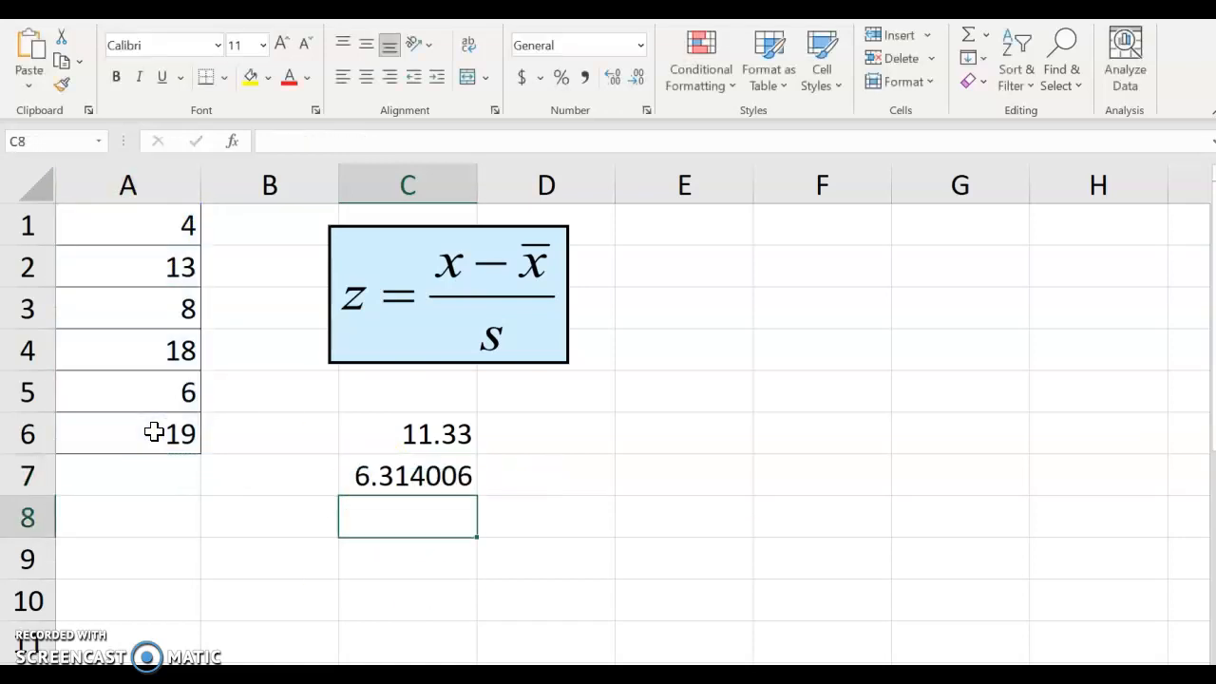
pyautogui.click(342, 480)
pyautogui.click(636, 76)
pyautogui.click(636, 76)
pyautogui.click(637, 76)
pyautogui.click(637, 76)
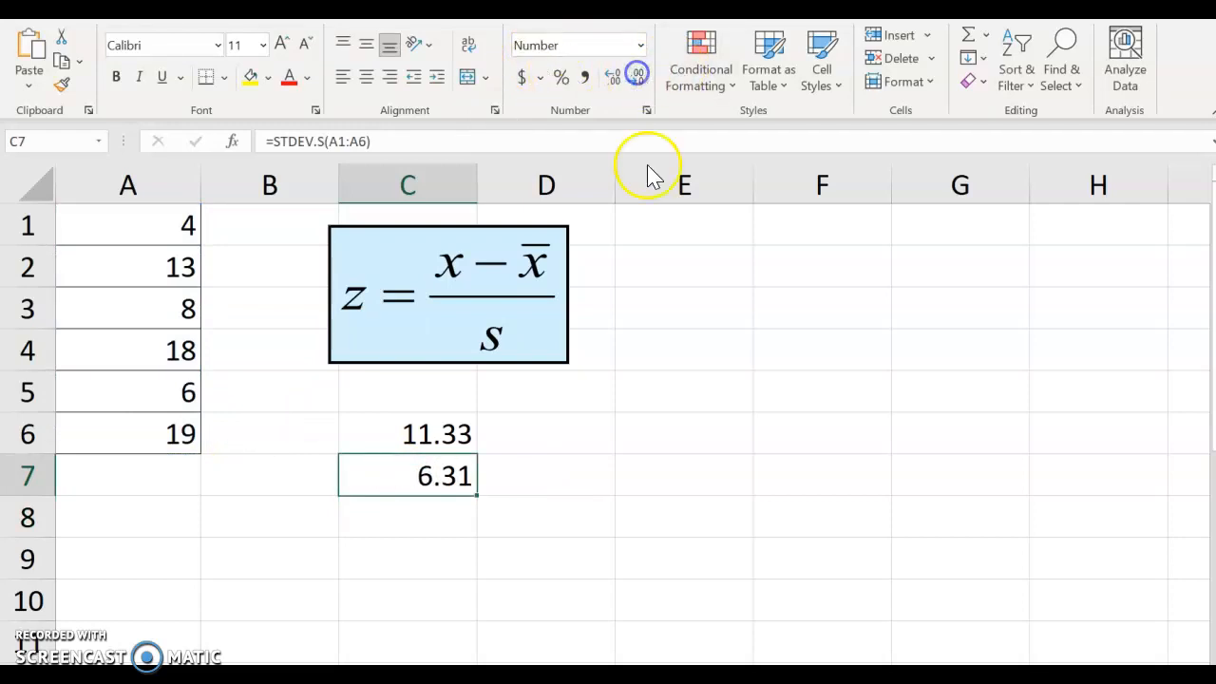
# - Start a z-score formula with an opening parenthesis in cell E2
pyautogui.click(664, 430)
pyautogui.click(665, 250)
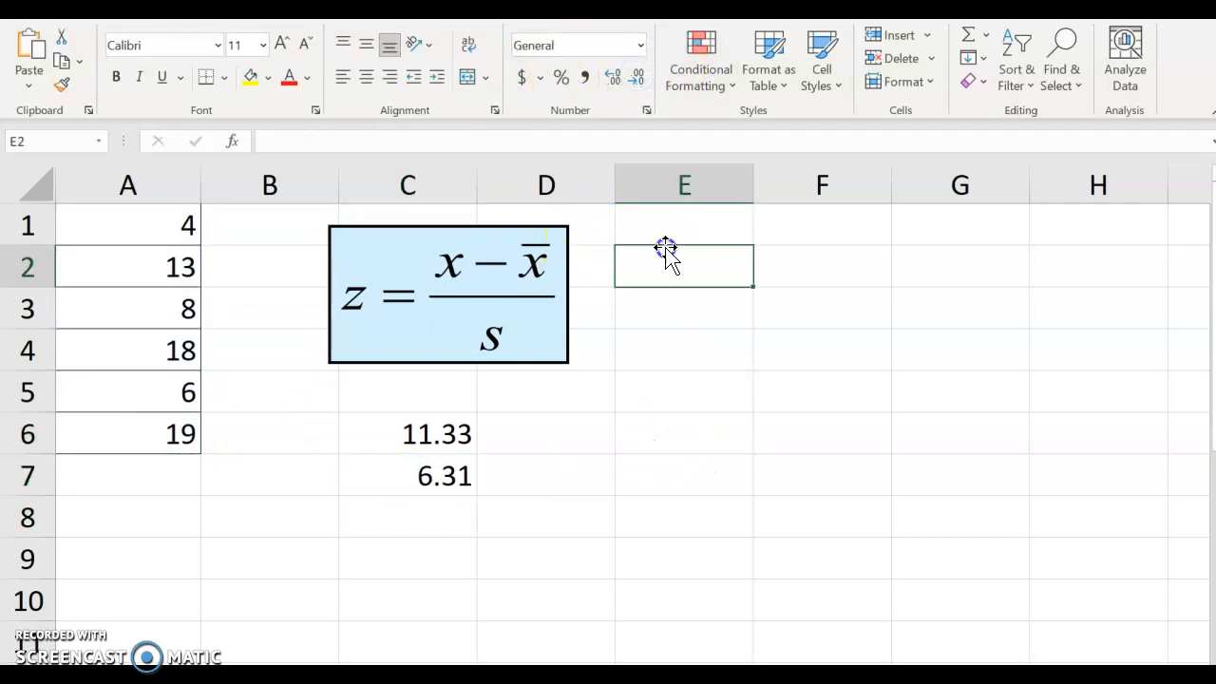
pyautogui.write('=(')
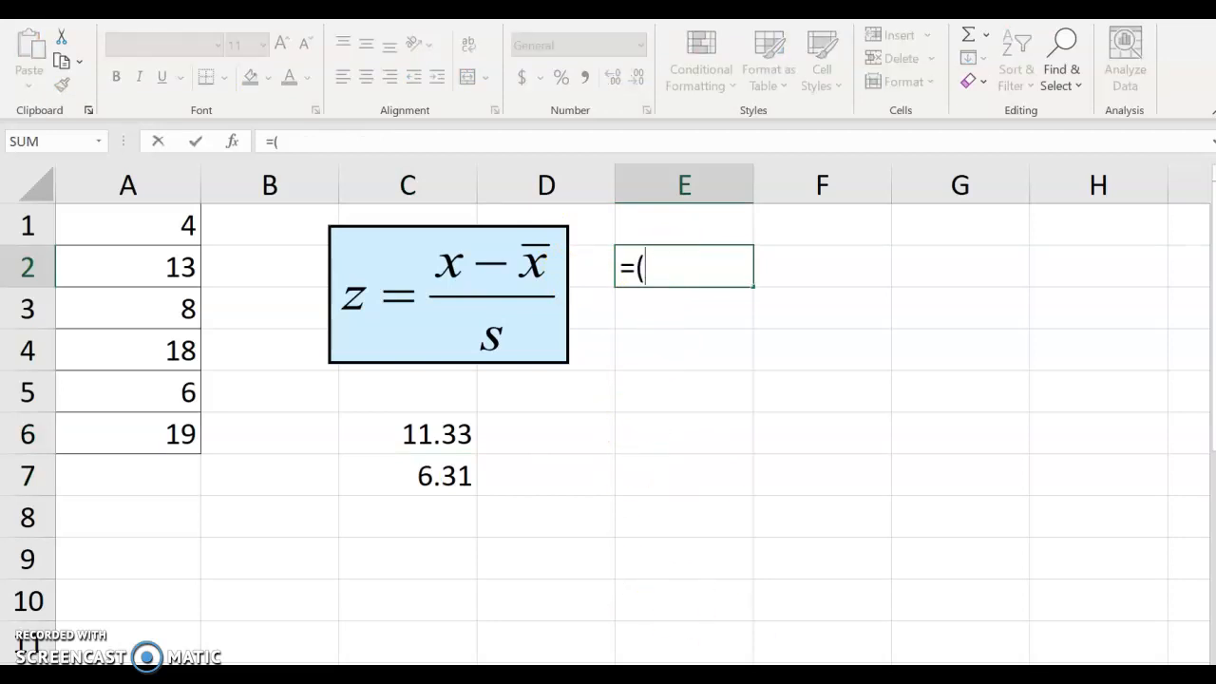
# - Close the worked example in the homework window and return to the spreadsheet
pyautogui.moveTo(951, 669)
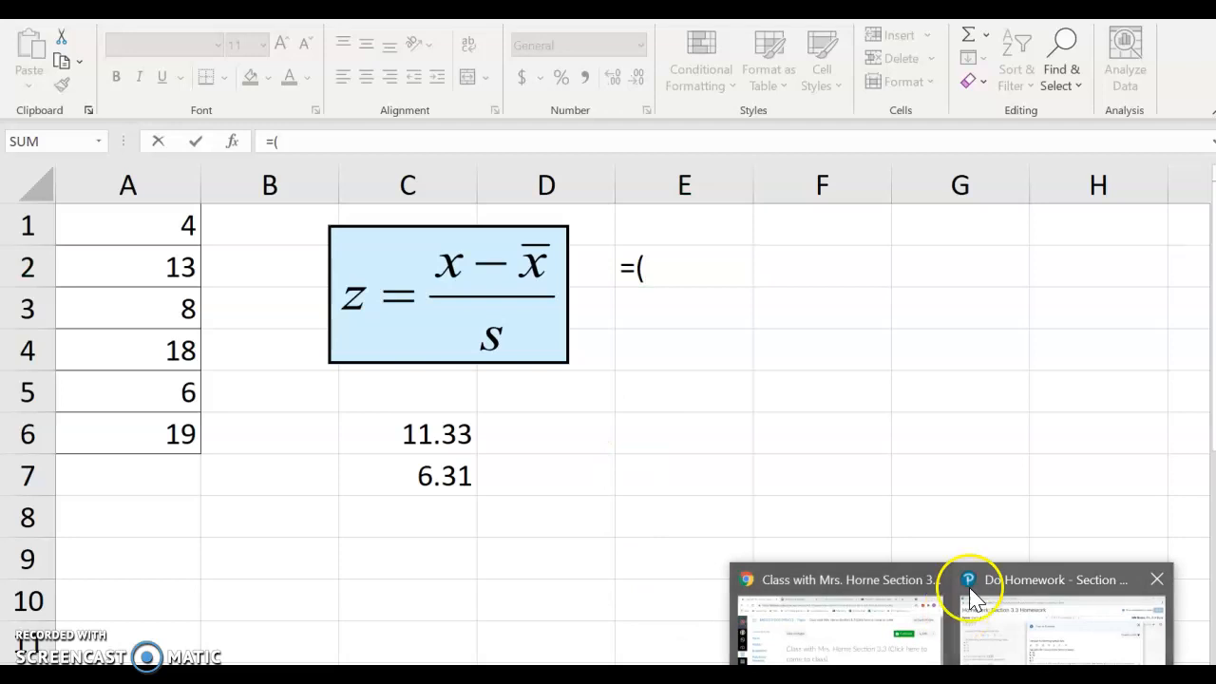
pyautogui.click(1038, 646)
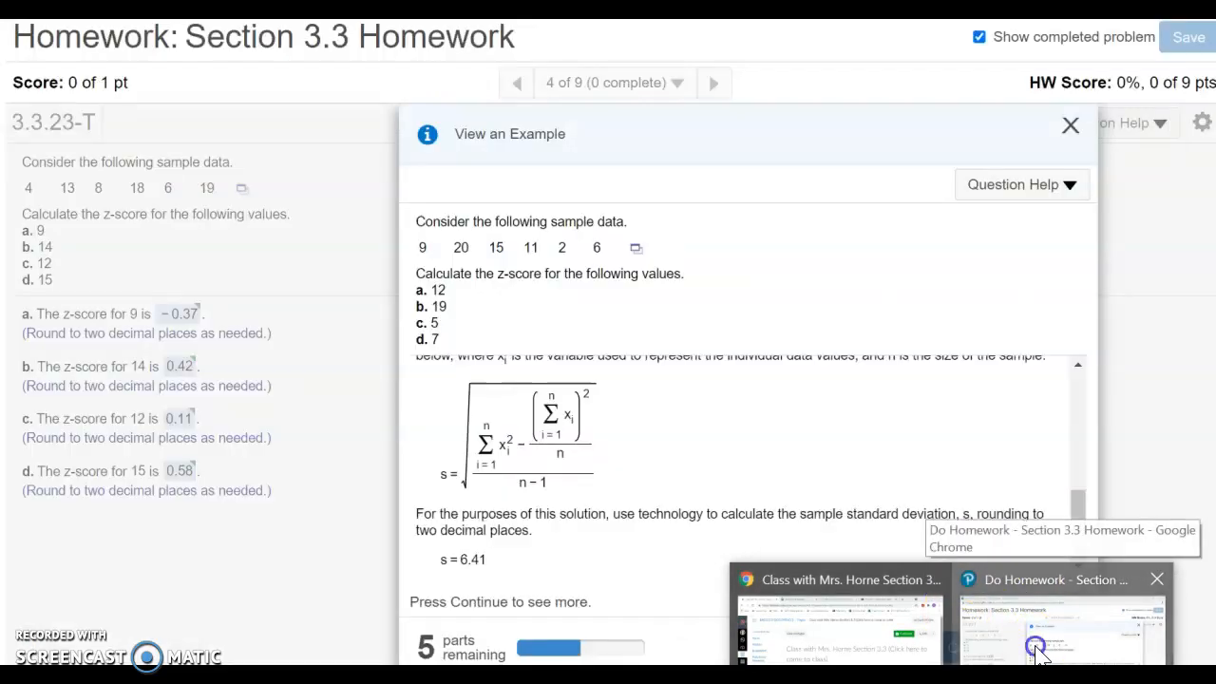
pyautogui.click(1070, 125)
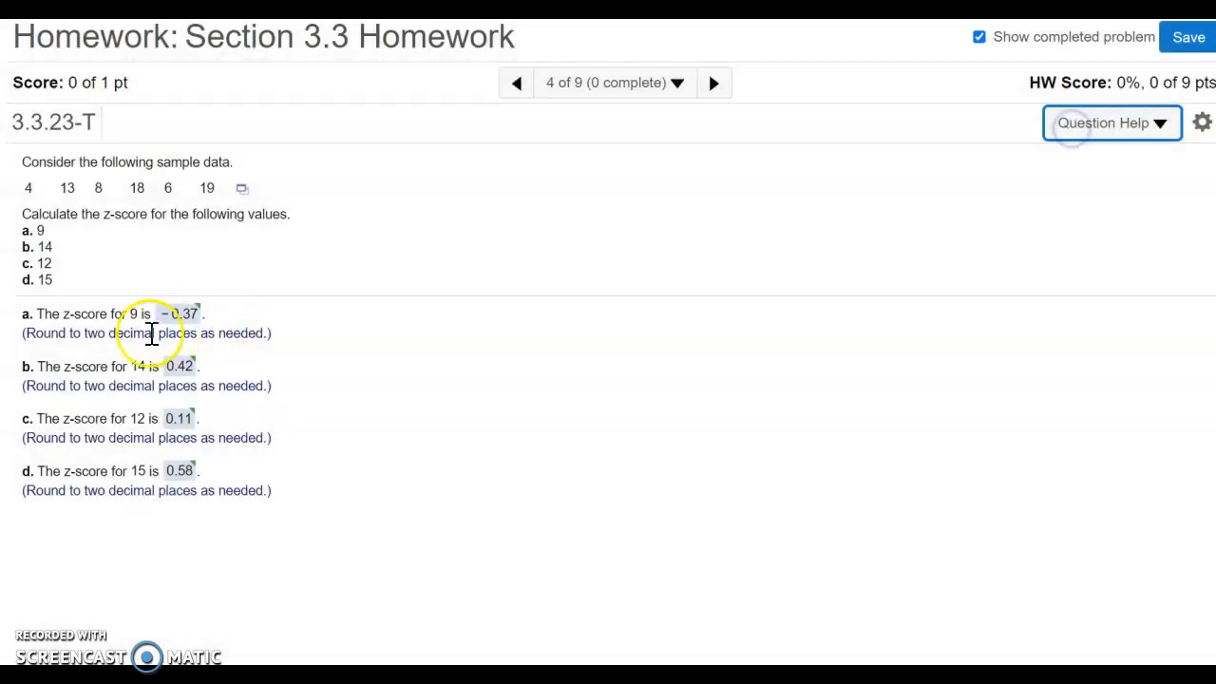
pyautogui.moveTo(716, 670)
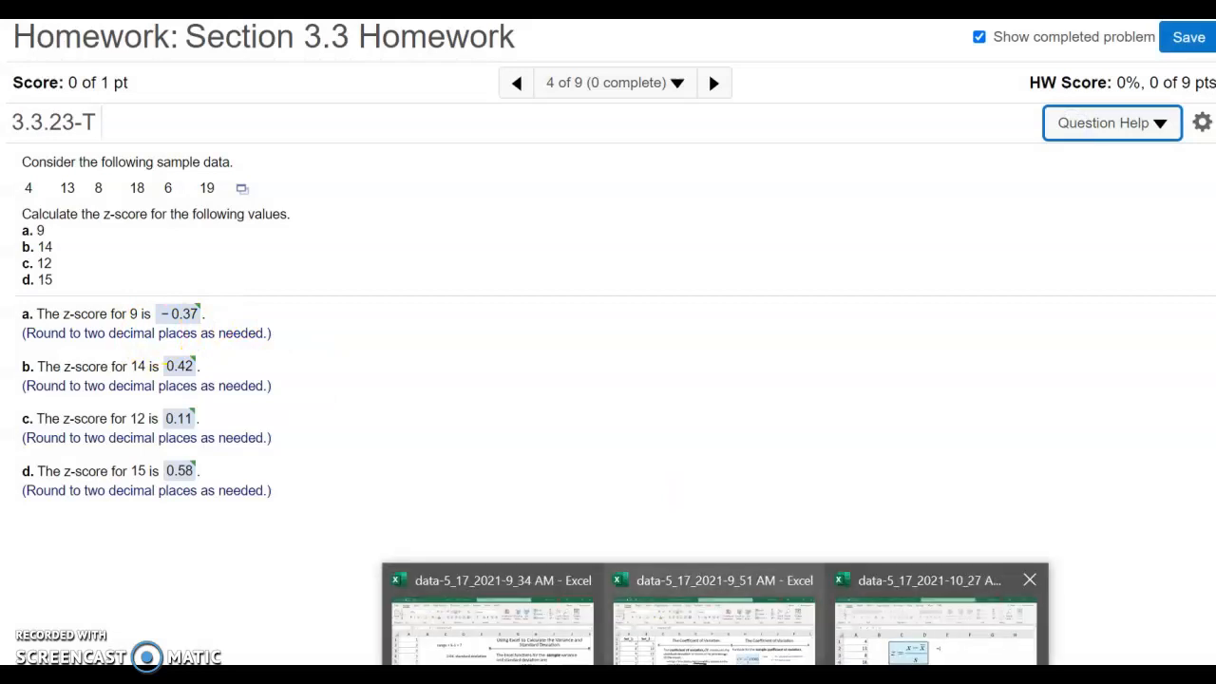
pyautogui.click(935, 613)
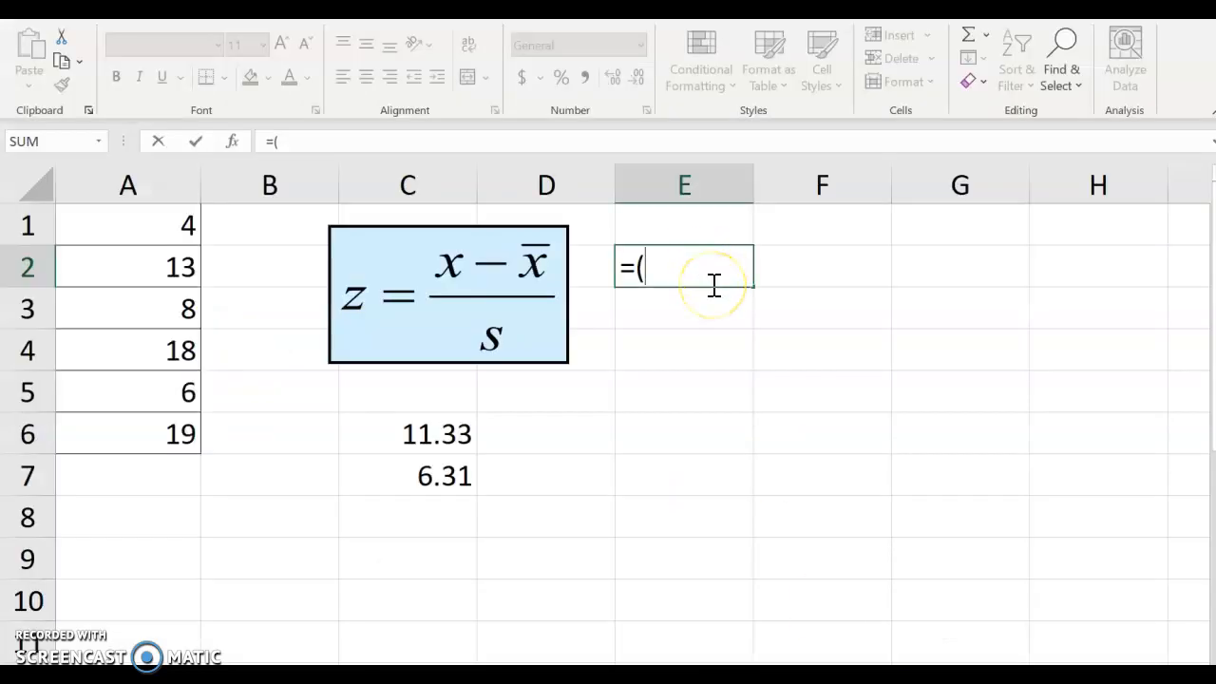
# - Complete E2 as =(9-C6)/C7 and display the z-score to two decimal places
pyautogui.click(422, 435)
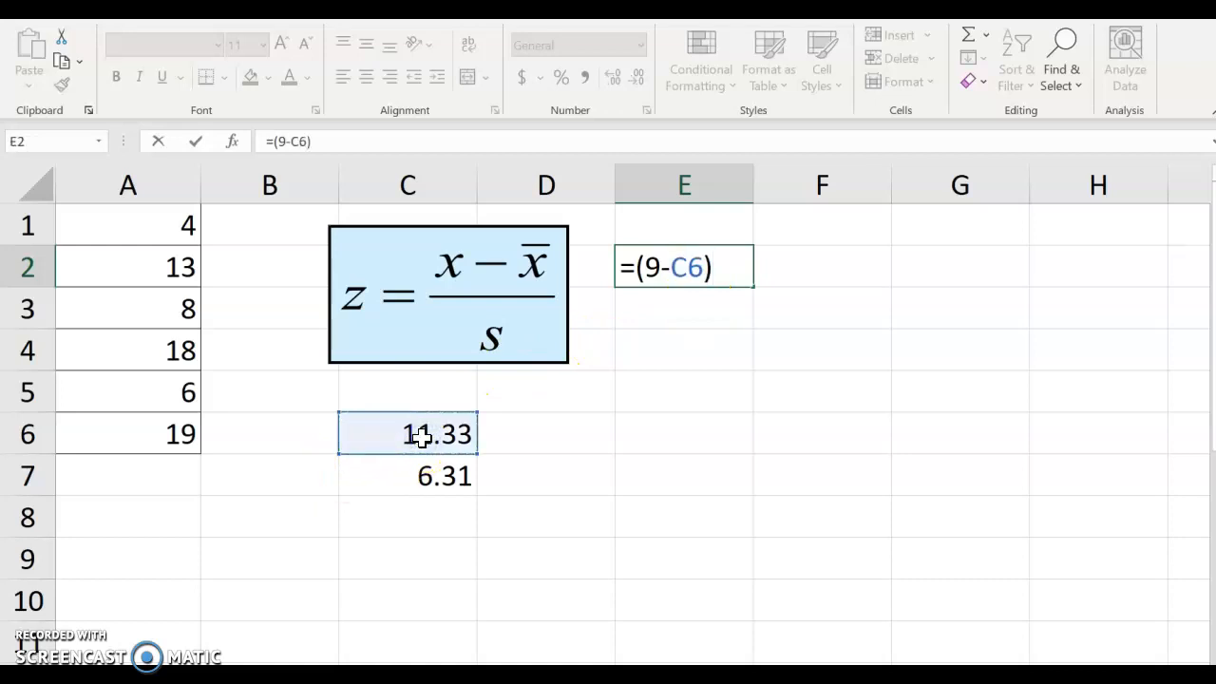
pyautogui.write(')/')
pyautogui.click(411, 486)
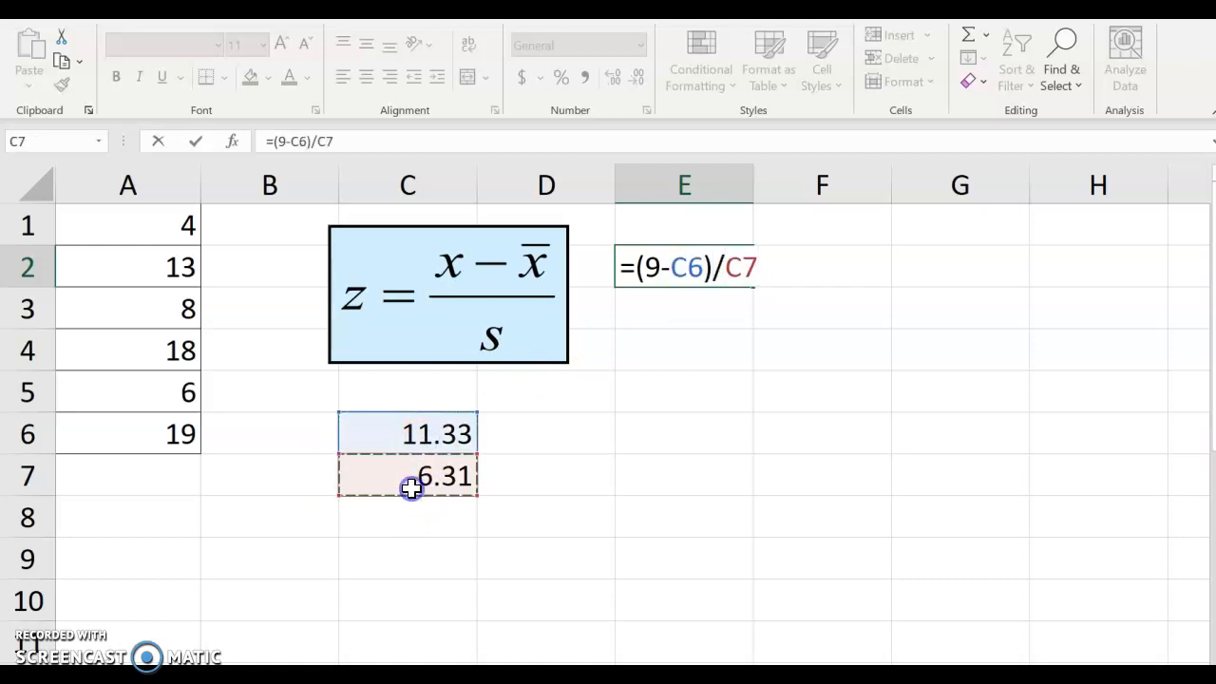
pyautogui.press('Return')
pyautogui.click(651, 261)
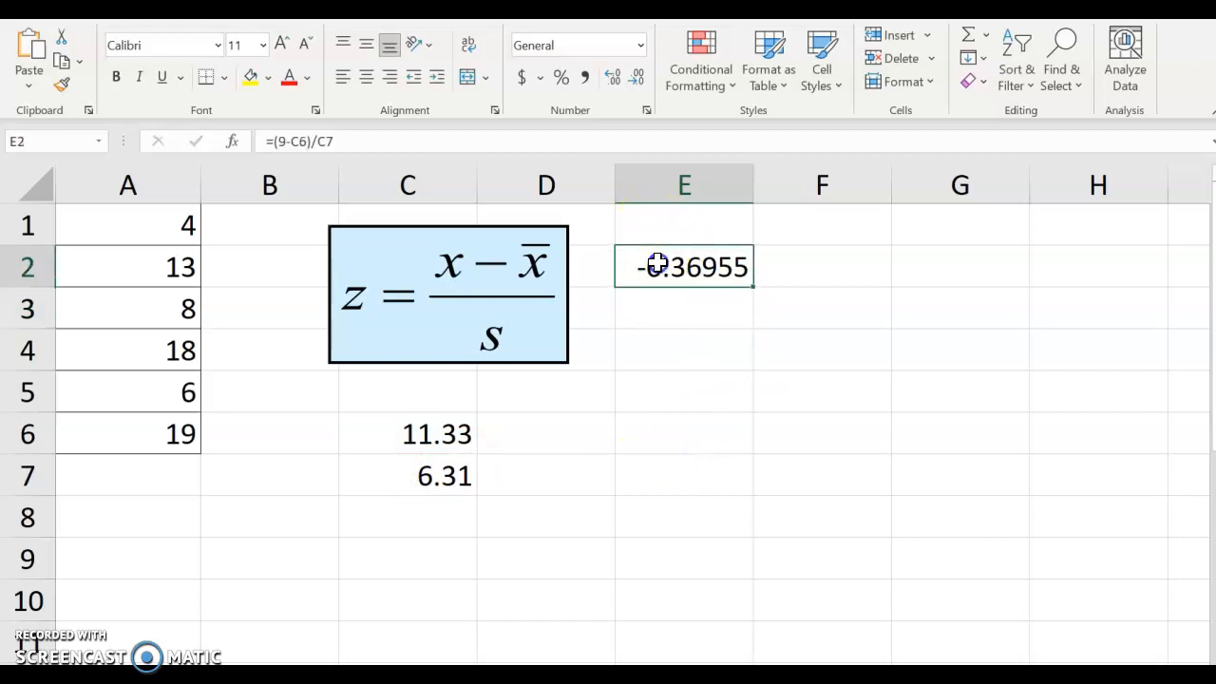
pyautogui.click(633, 80)
pyautogui.click(633, 82)
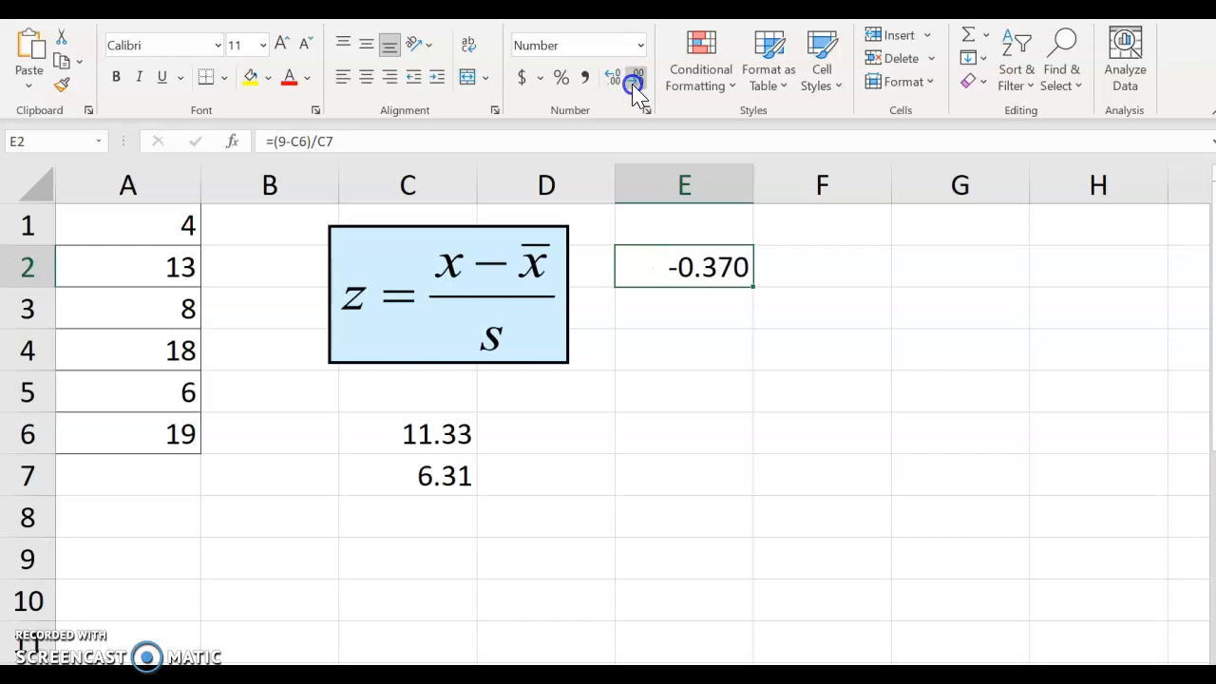
pyautogui.click(634, 83)
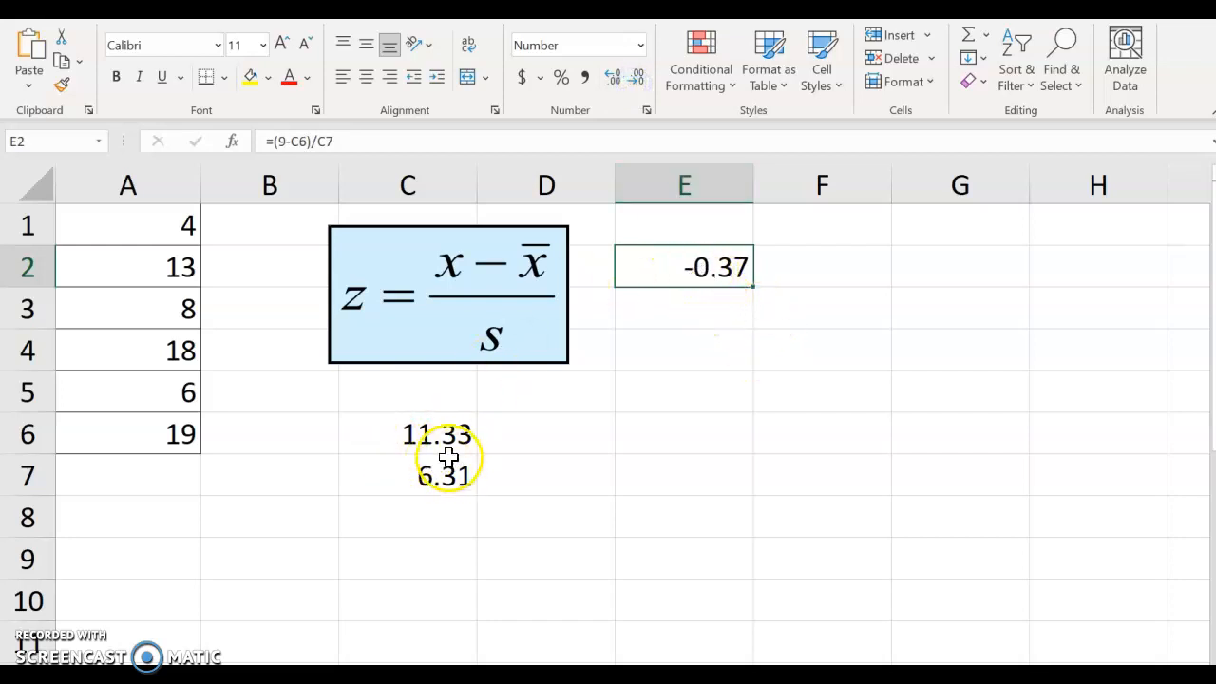
# - Highlight the mean in C6 with a yellow fill
pyautogui.click(409, 434)
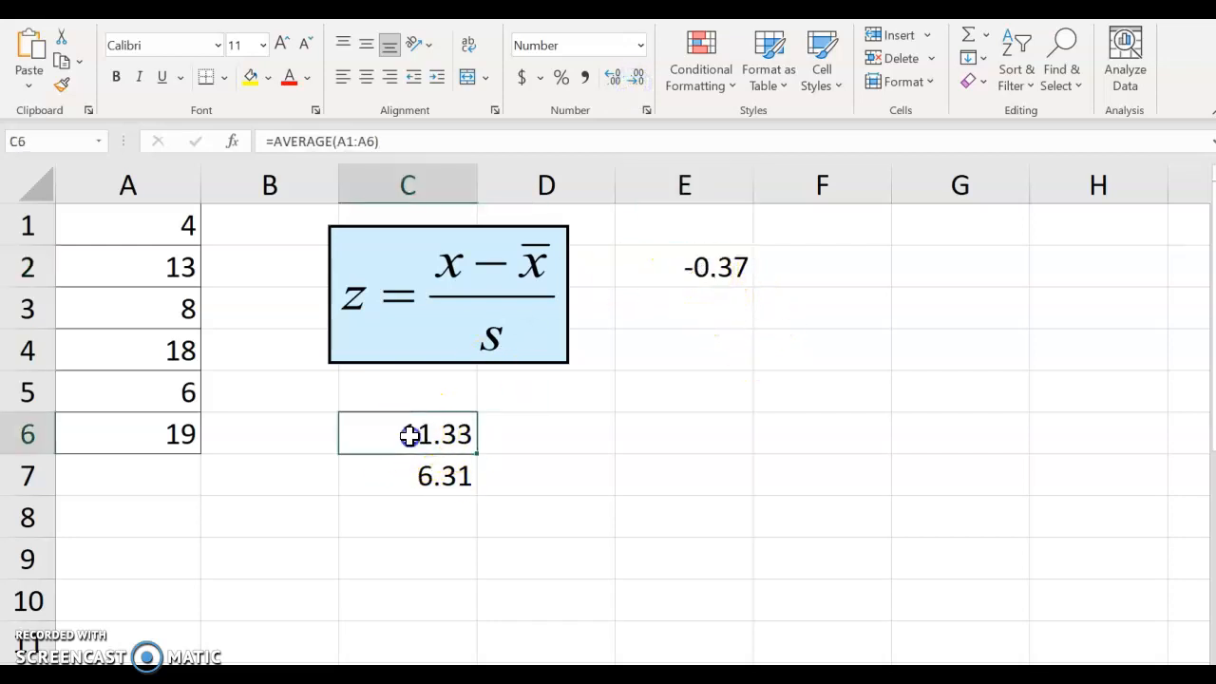
pyautogui.click(249, 79)
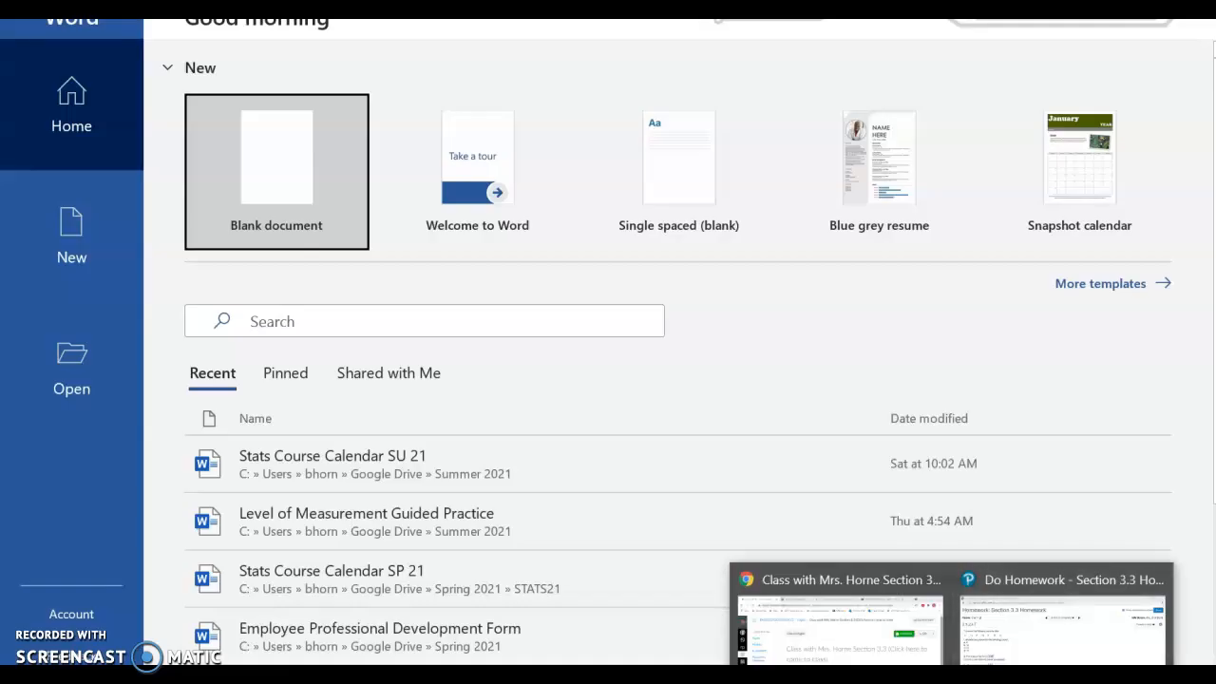
pyautogui.click(1038, 660)
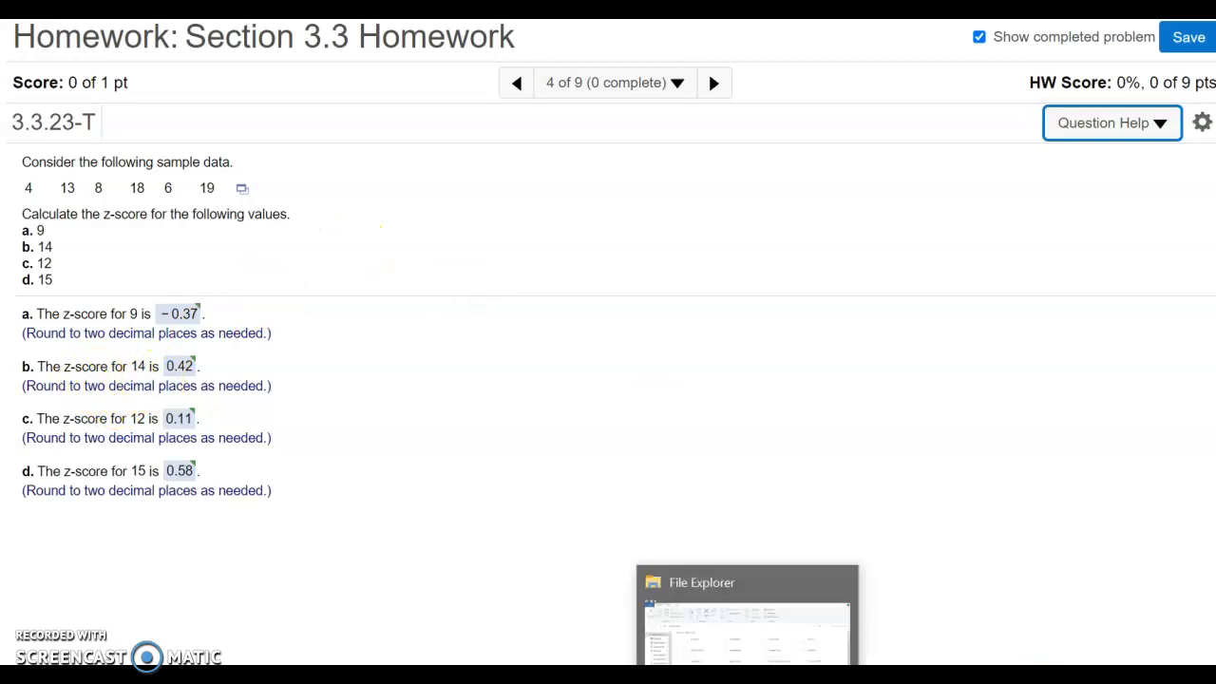
pyautogui.moveTo(704, 679)
pyautogui.click(924, 646)
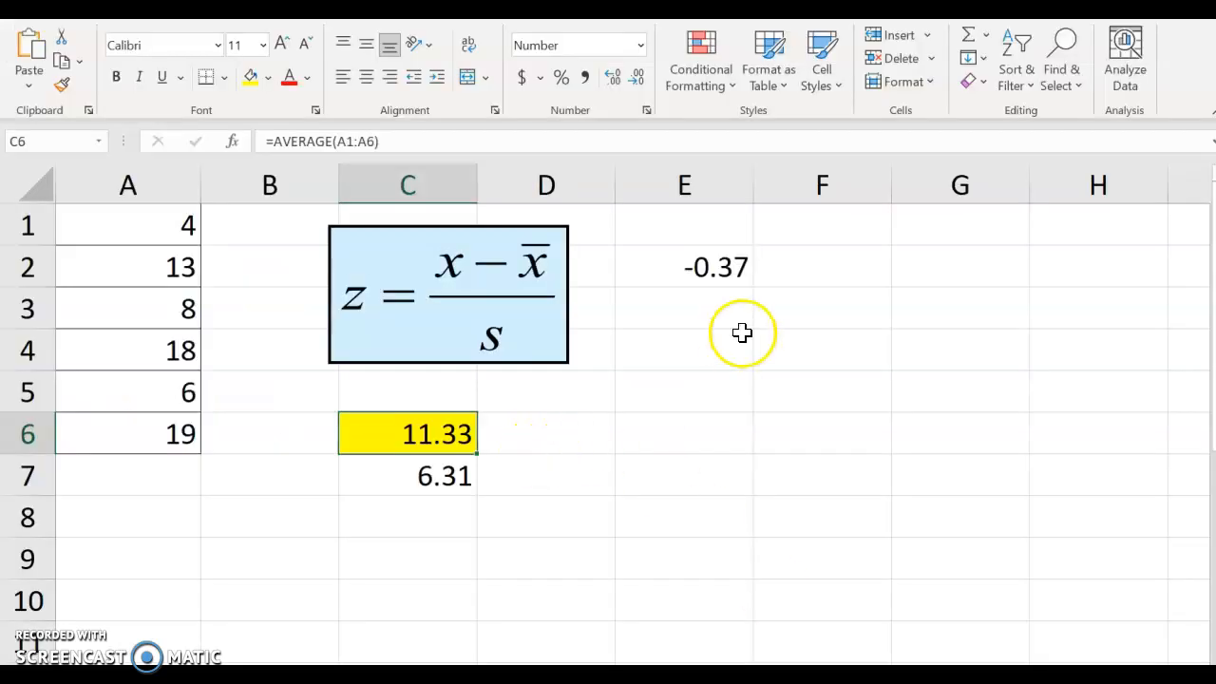
# - Enter the z-score formula =(14-C6)/C7 in cell E3
pyautogui.click(681, 306)
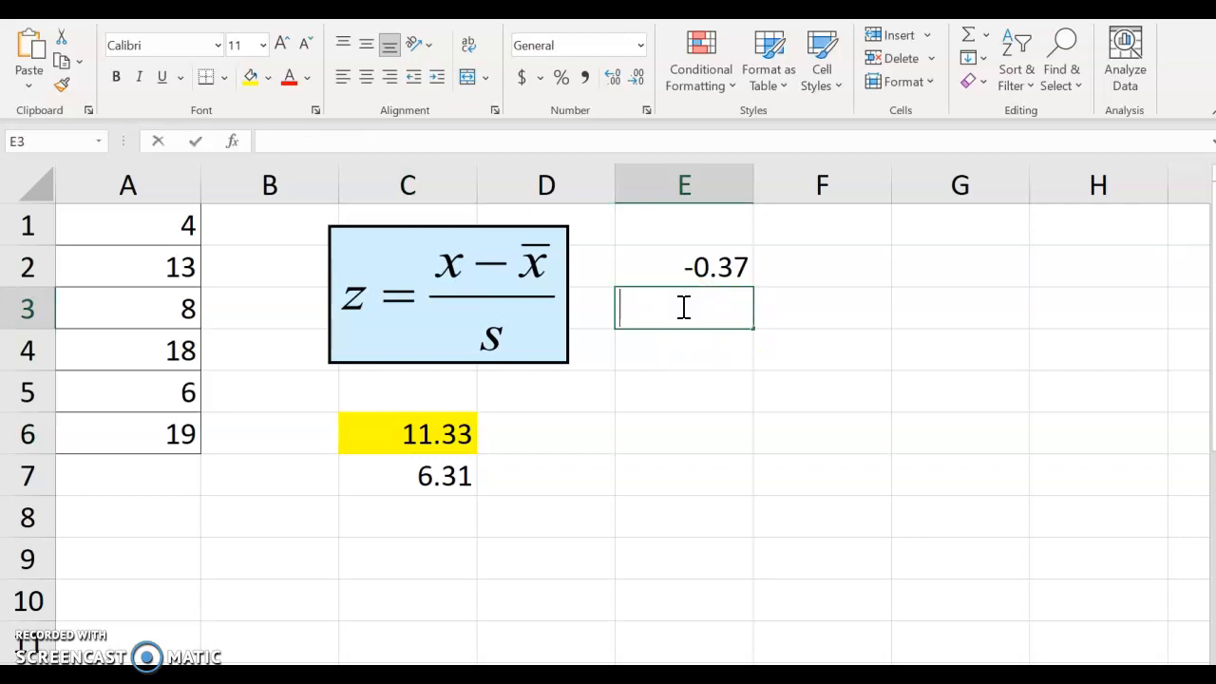
pyautogui.write('=(14-')
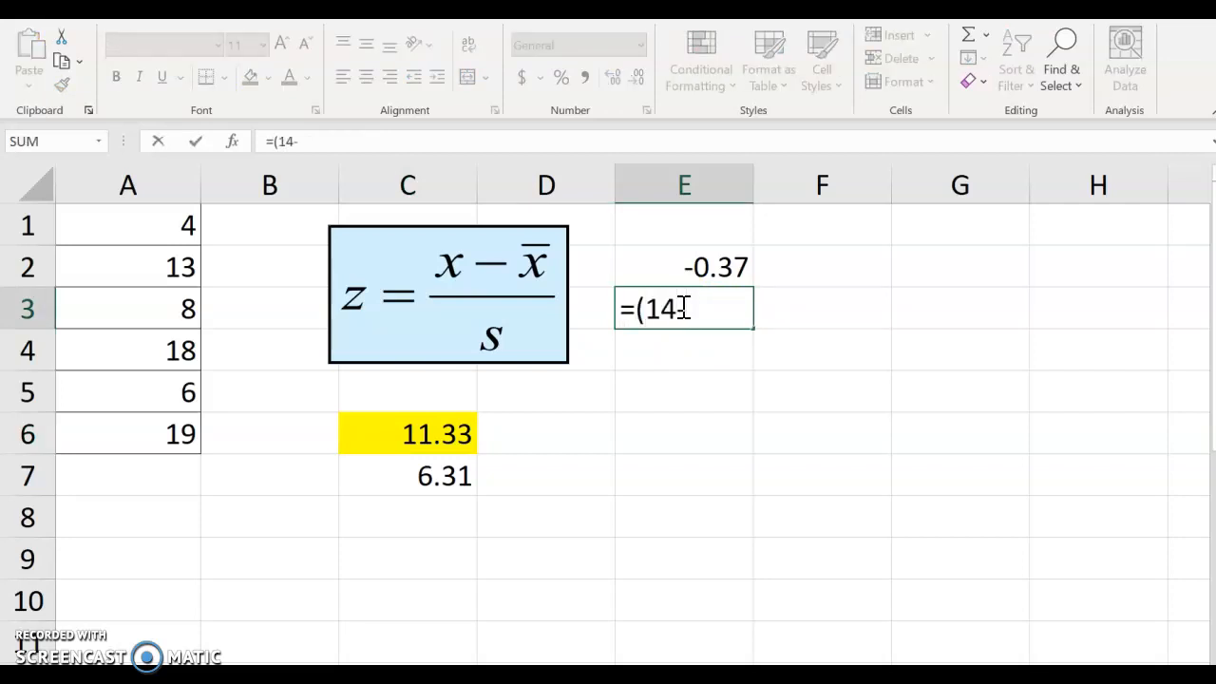
pyautogui.click(443, 446)
pyautogui.write('a0')
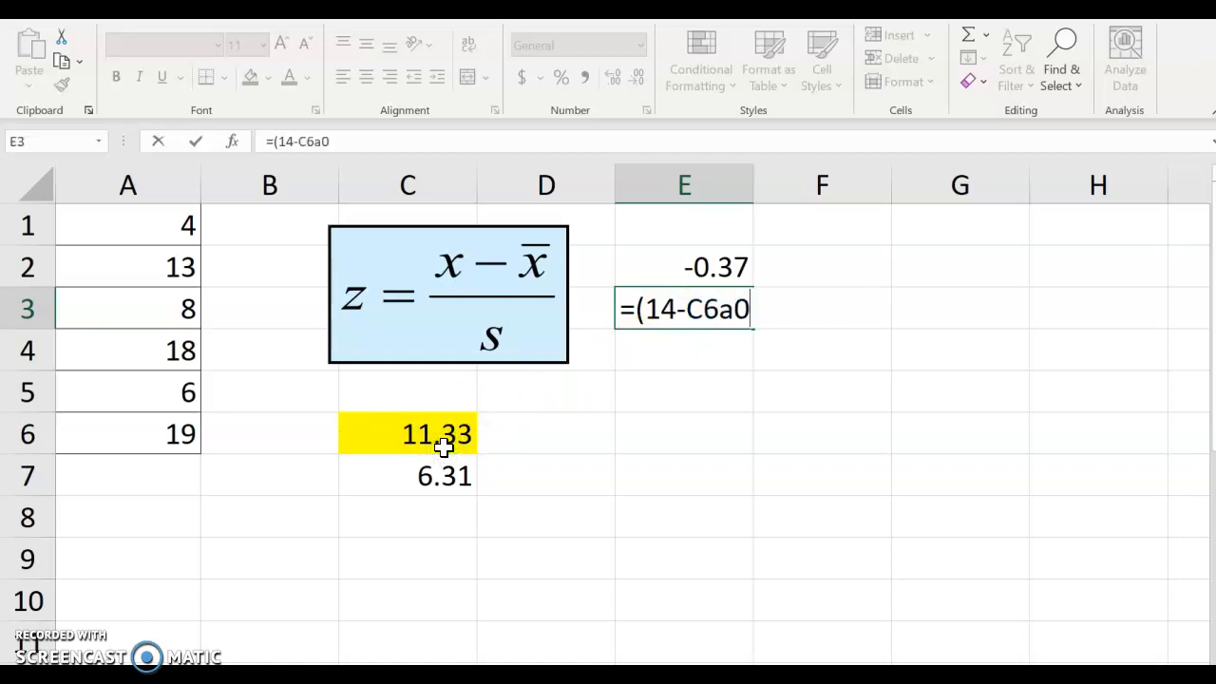
pyautogui.press('BackSpace')
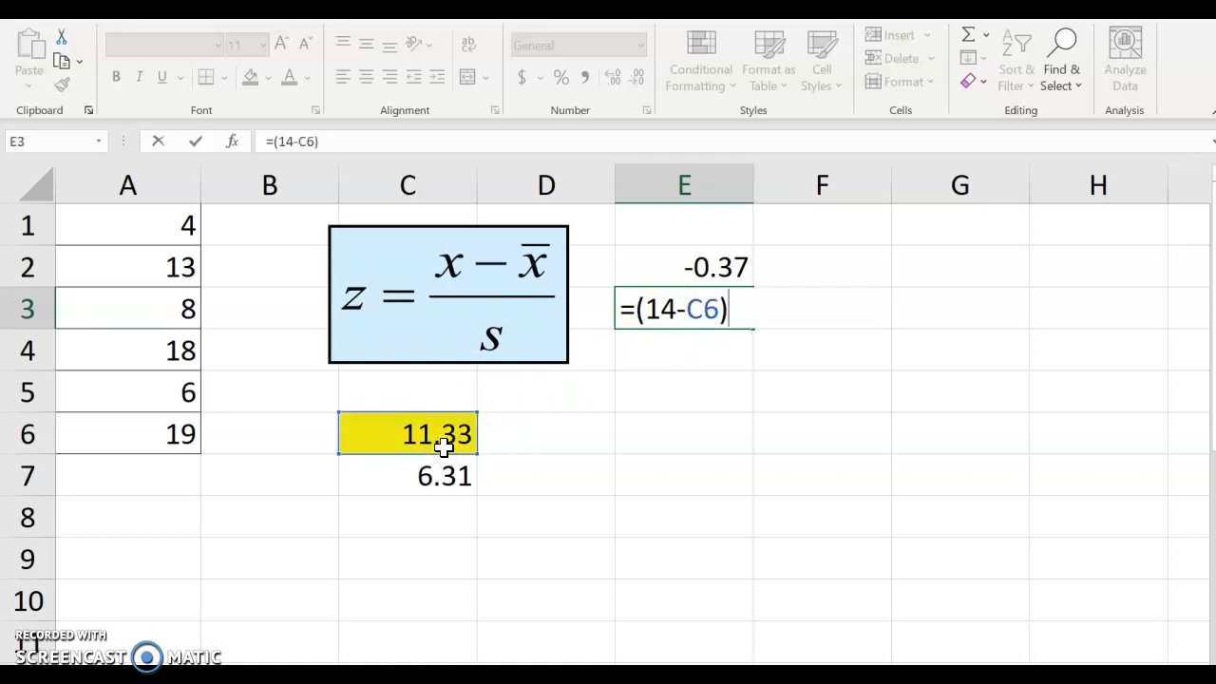
pyautogui.click(437, 465)
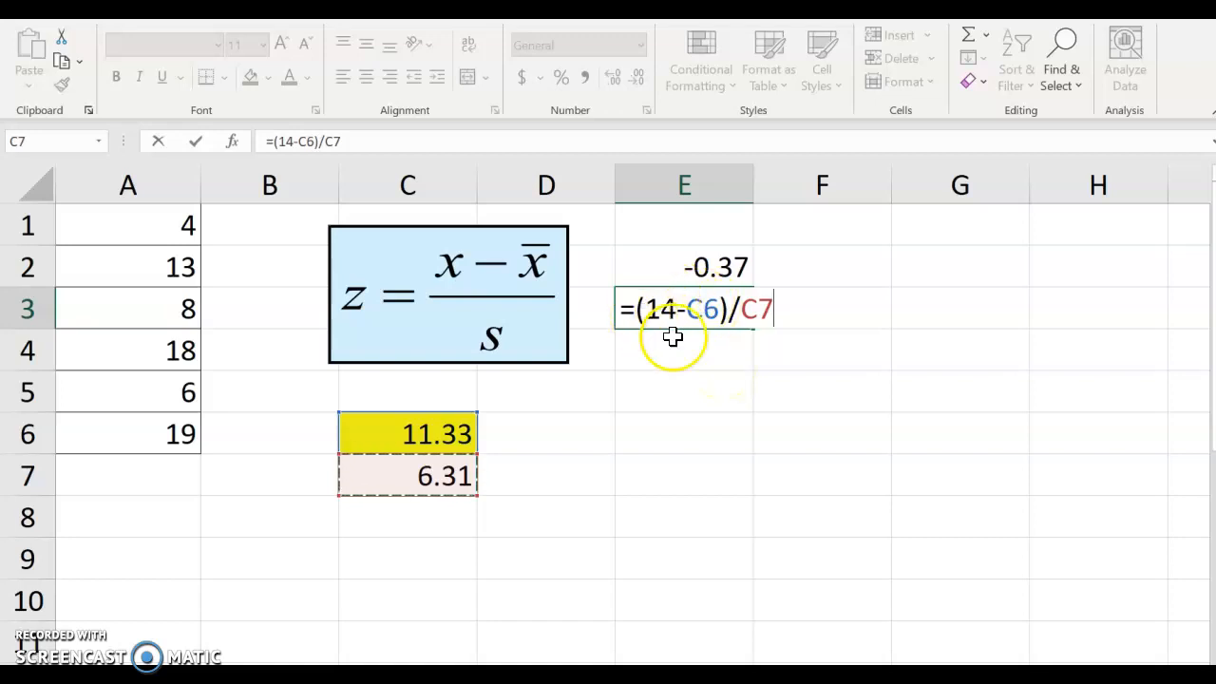
pyautogui.press('Return')
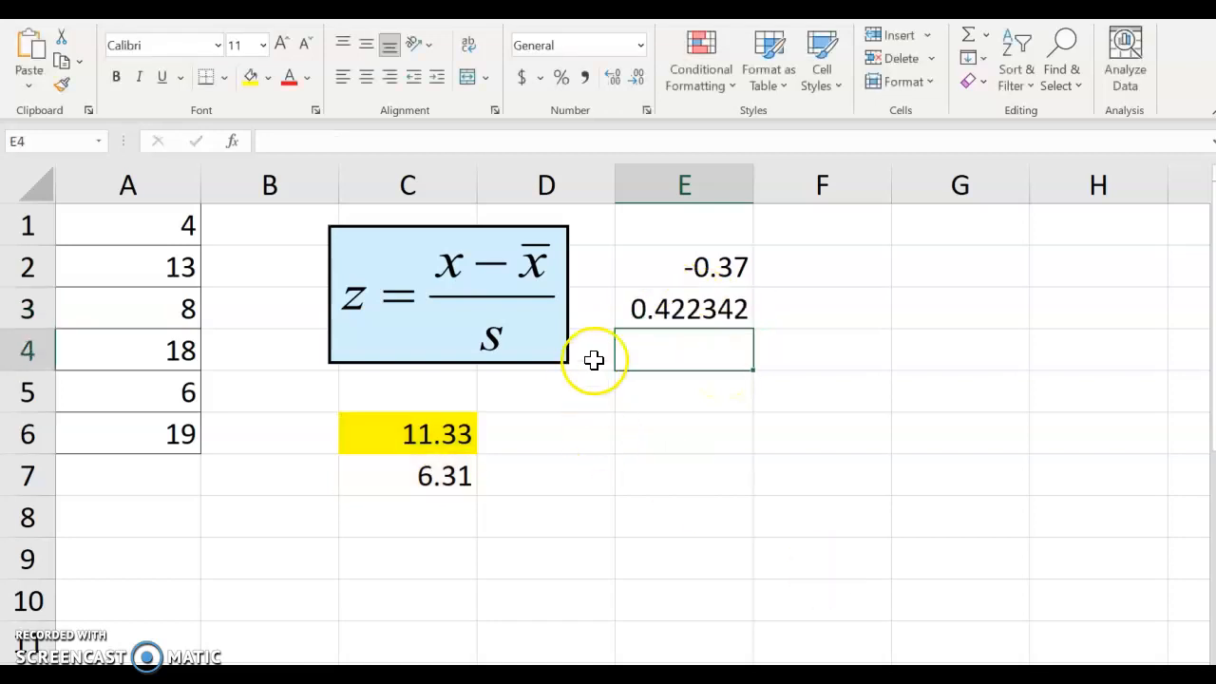
# - Display the z-score in E3 to two decimal places
pyautogui.click(701, 307)
pyautogui.click(633, 82)
pyautogui.click(633, 82)
pyautogui.click(634, 82)
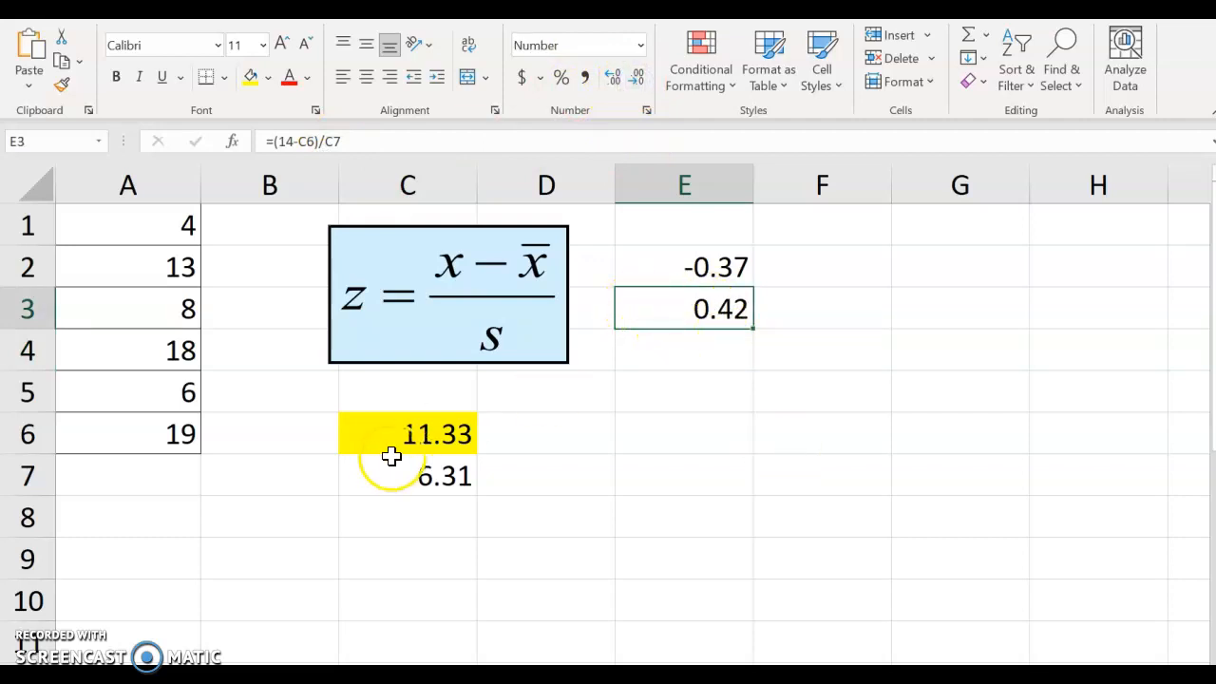
pyautogui.doubleClick(658, 318)
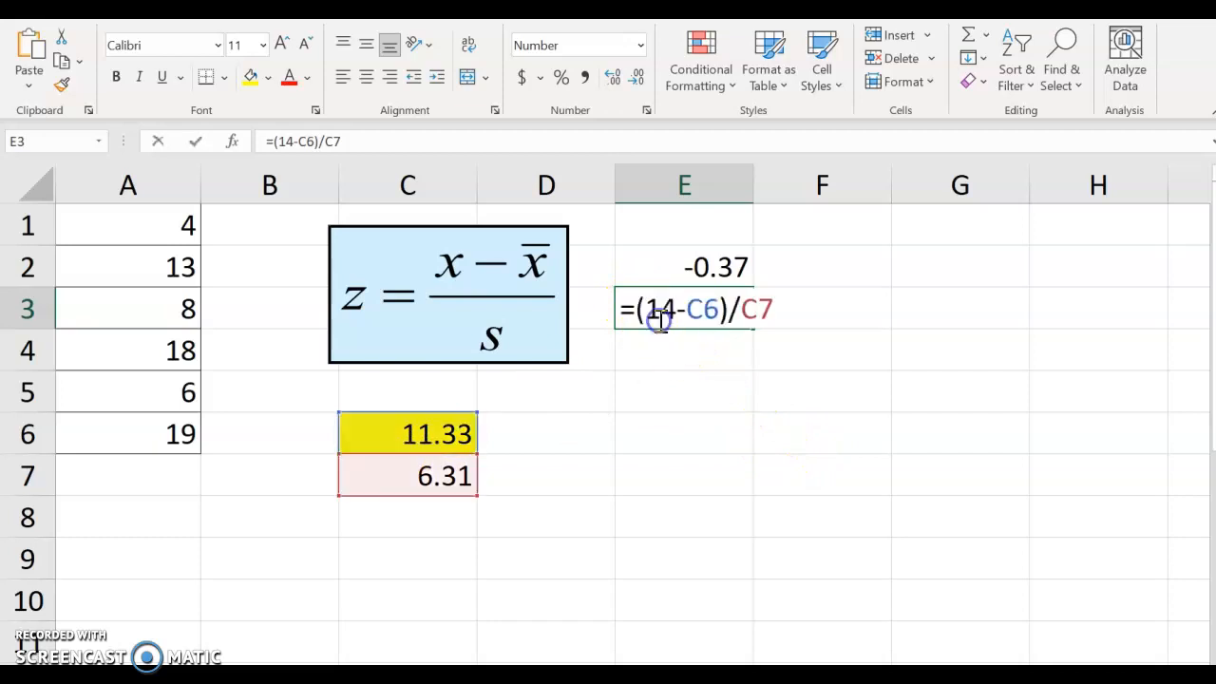
pyautogui.press('Return')
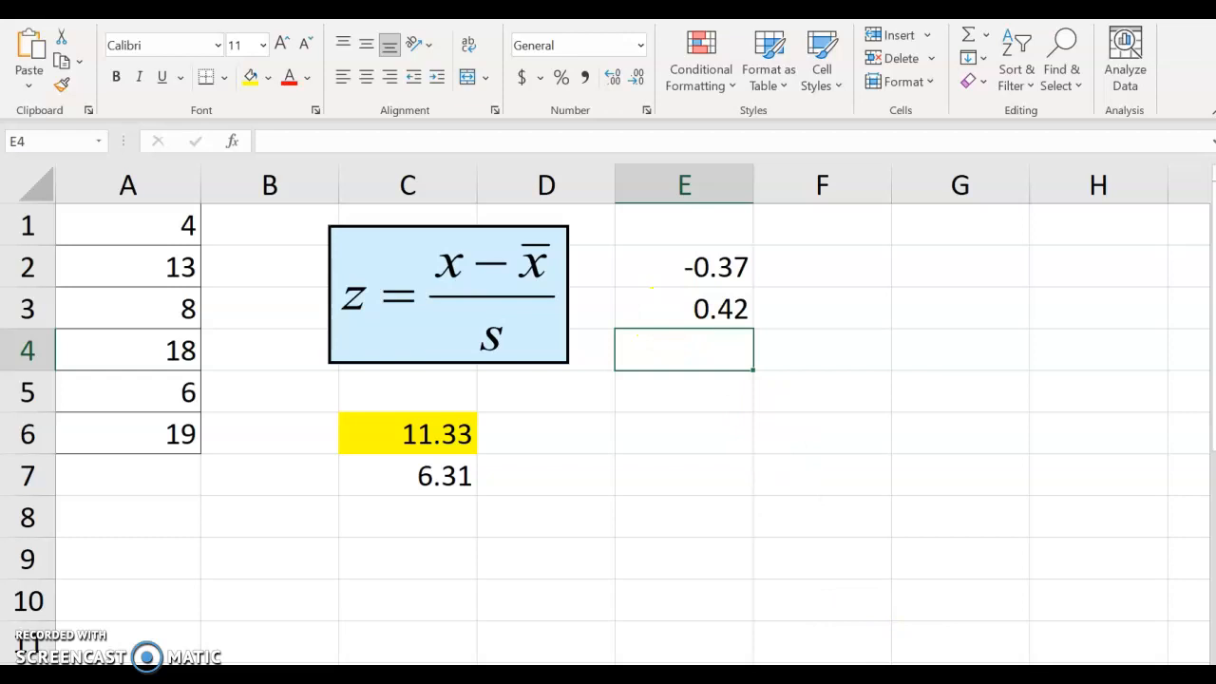
# - Enter the z-score formula =(12-C6)/C7 in cell E4
pyautogui.moveTo(950, 679)
pyautogui.moveTo(1061, 668)
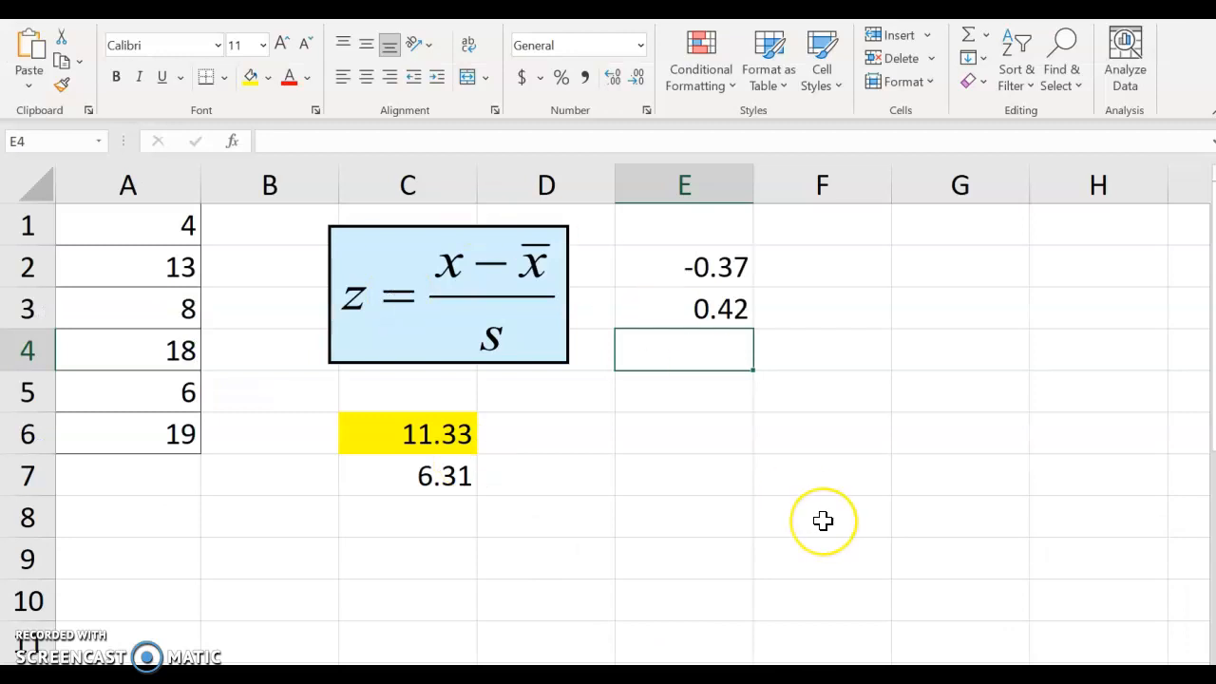
pyautogui.write('=(12')
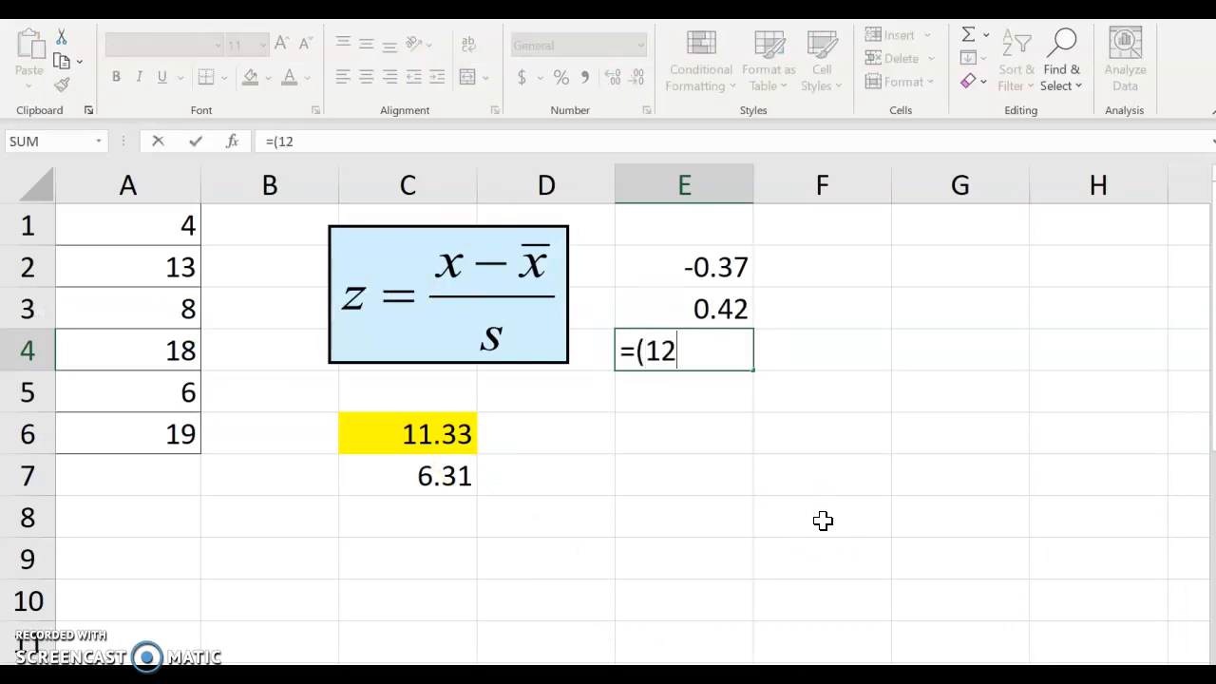
pyautogui.write('-')
pyautogui.click(434, 434)
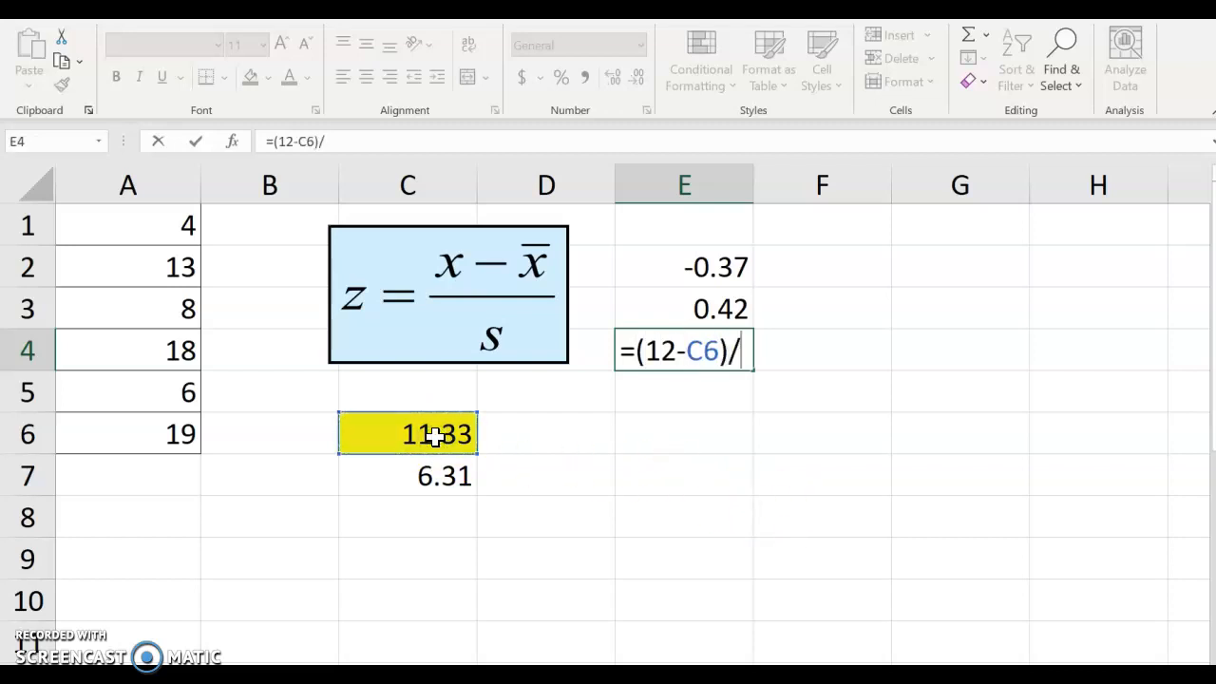
pyautogui.write('/')
pyautogui.click(423, 471)
pyautogui.press('Return')
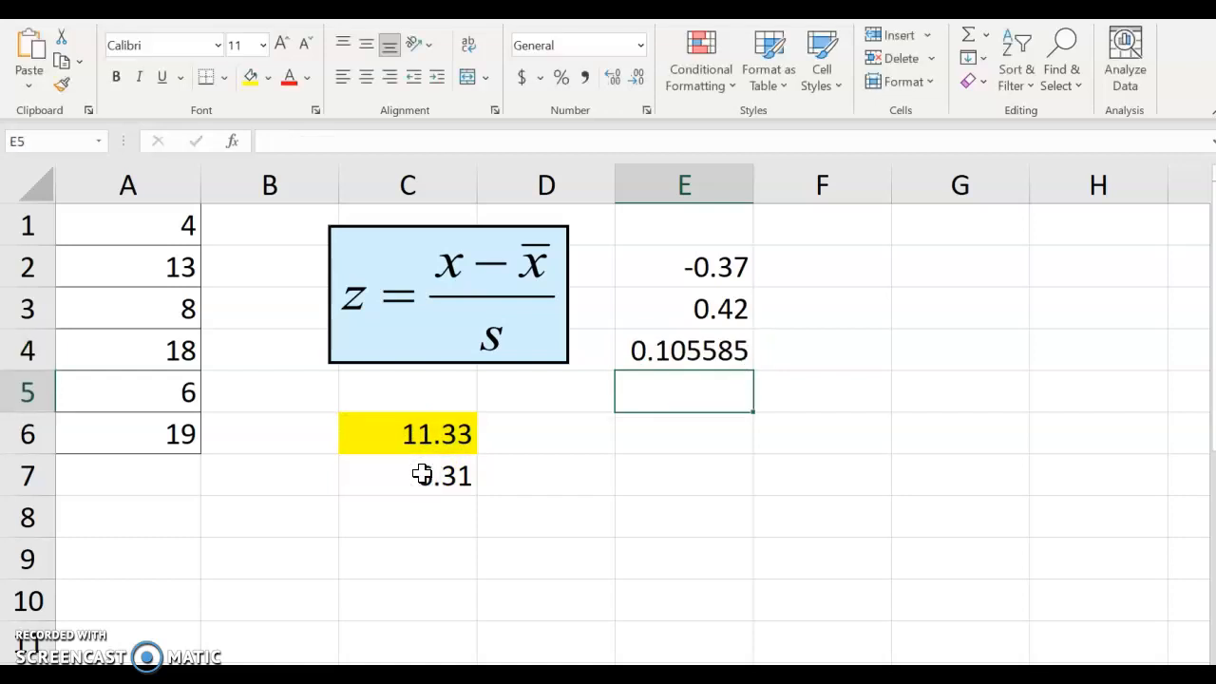
# - Display the z-score in E4 to two decimal places
pyautogui.click(673, 342)
pyautogui.click(637, 77)
pyautogui.click(637, 77)
pyautogui.click(637, 77)
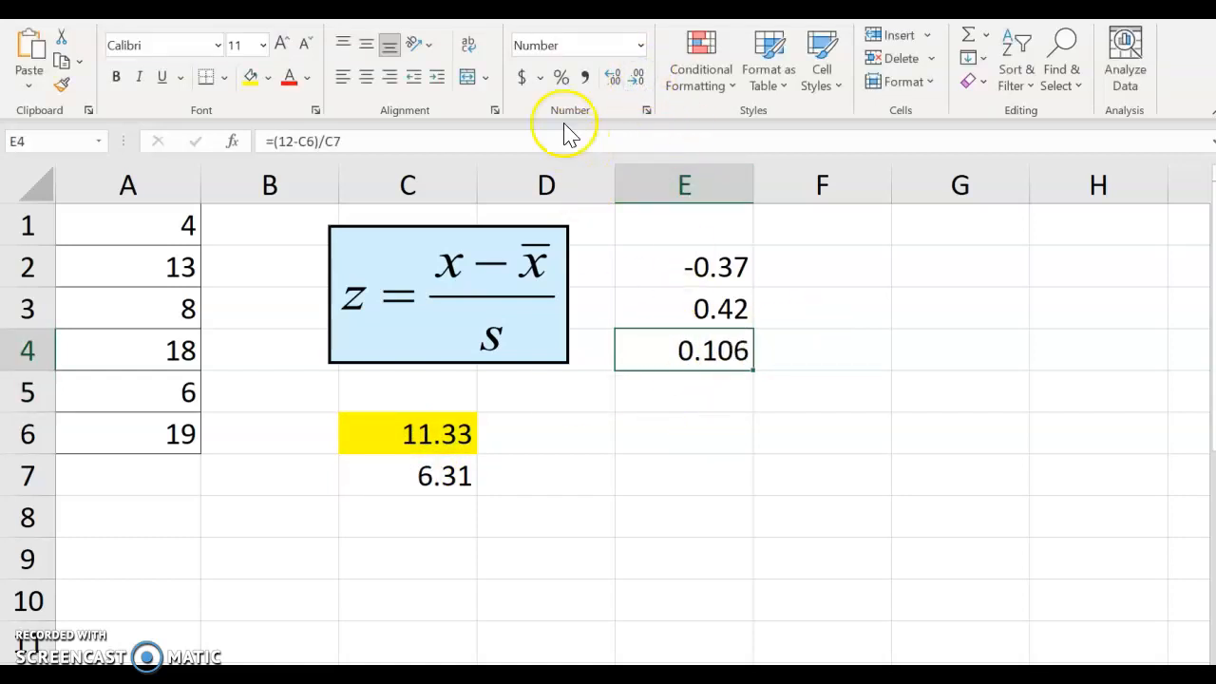
pyautogui.click(640, 81)
# - Enter the z-score formula =(15-C6)/C7 in cell E5
pyautogui.click(691, 394)
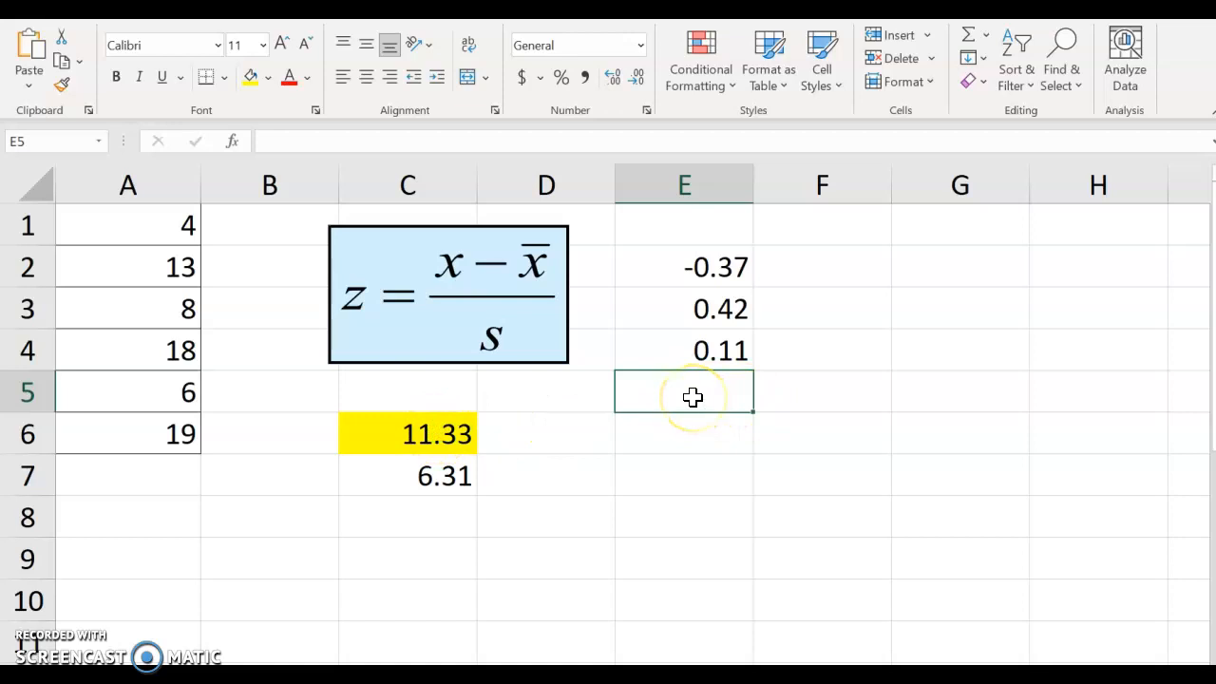
pyautogui.write('=')
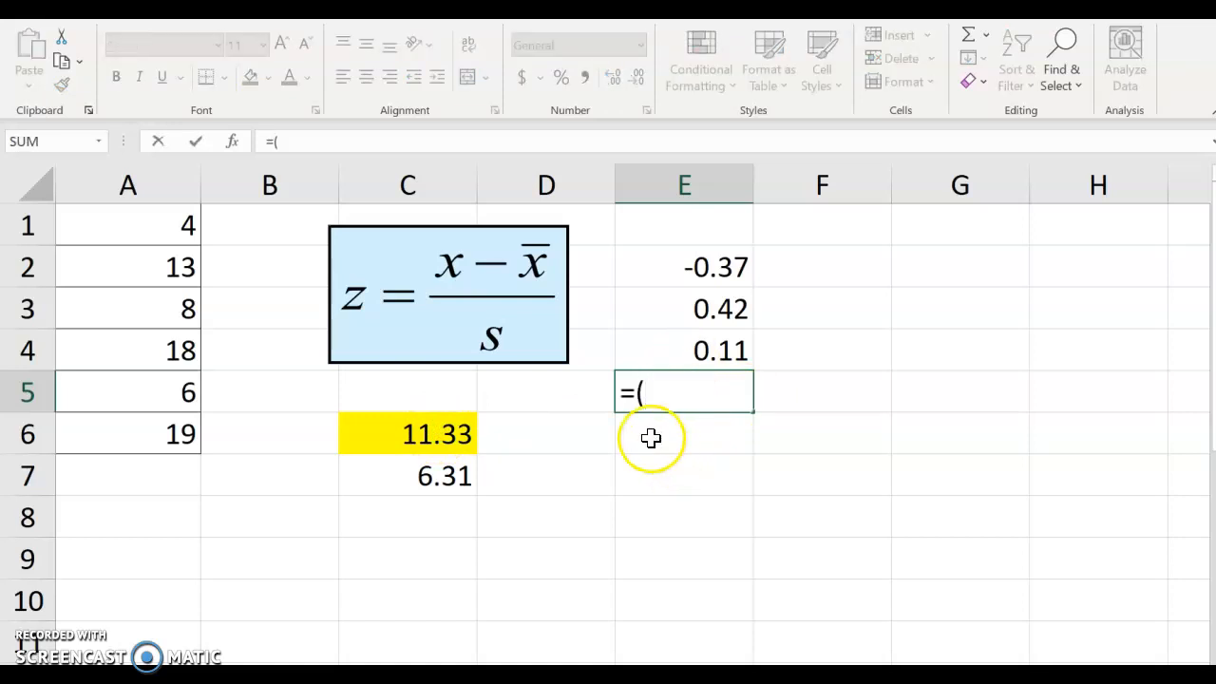
pyautogui.write('(15-')
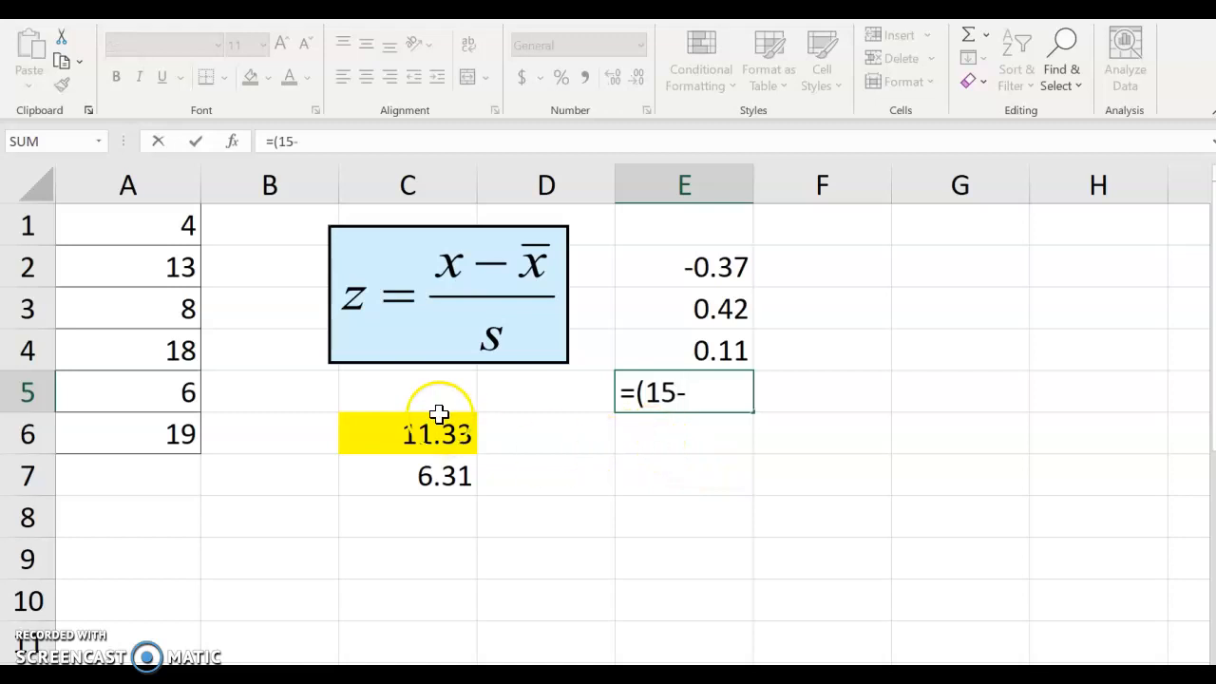
pyautogui.click(440, 430)
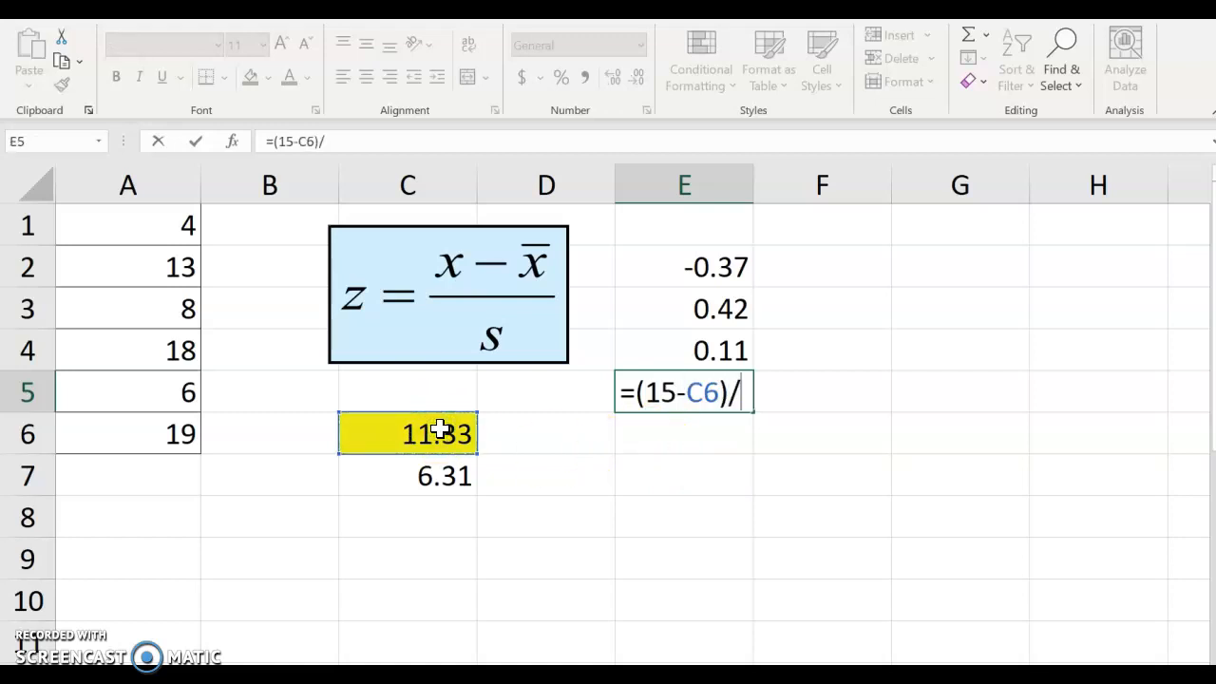
pyautogui.write(')/')
pyautogui.click(443, 465)
pyautogui.press('Return')
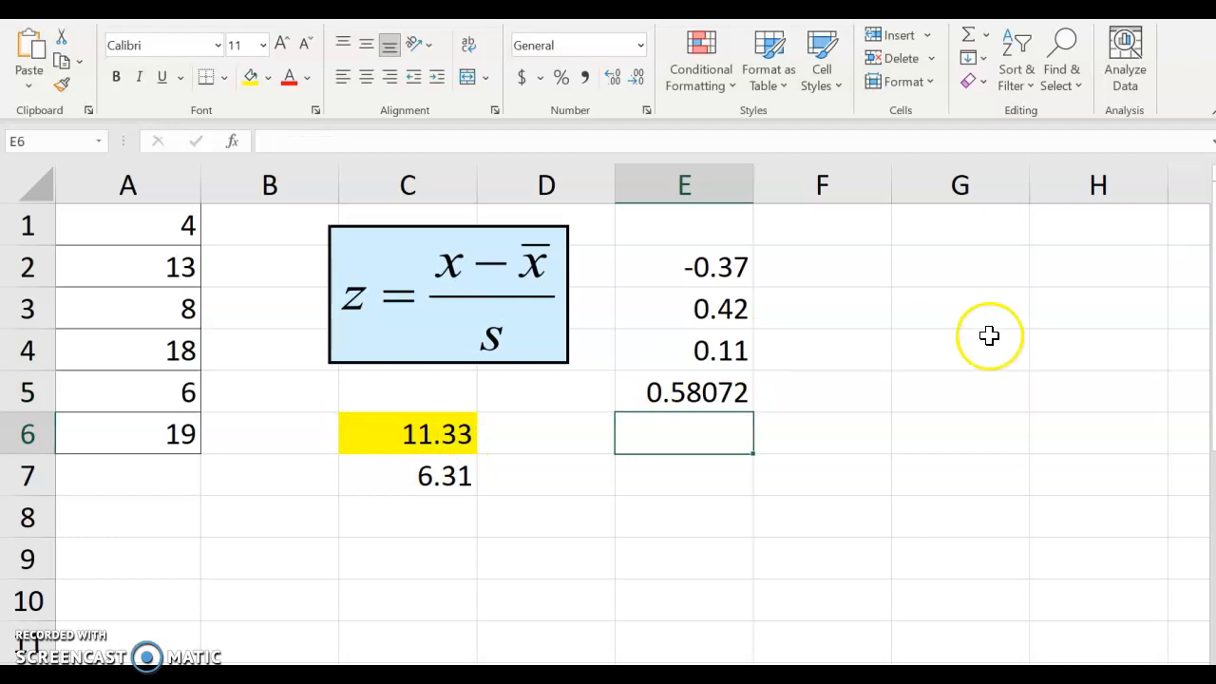
# - Display the z-score in E5 to two decimal places
pyautogui.click(722, 384)
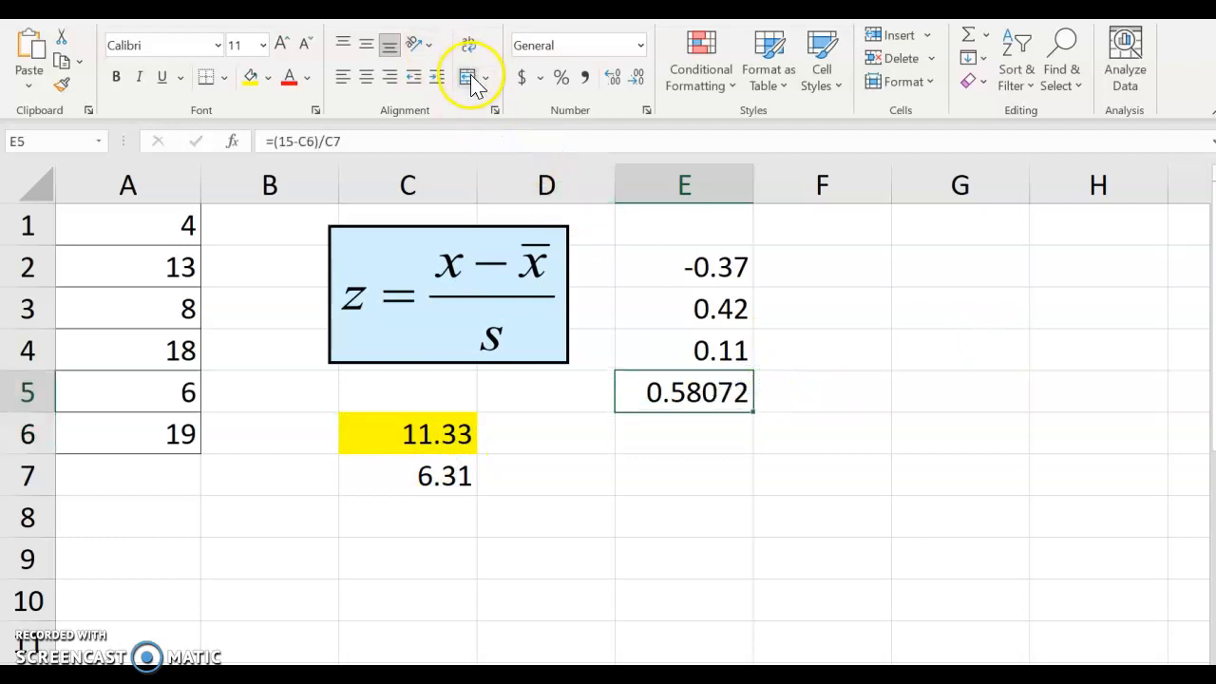
pyautogui.click(634, 84)
pyautogui.click(634, 84)
pyautogui.click(633, 84)
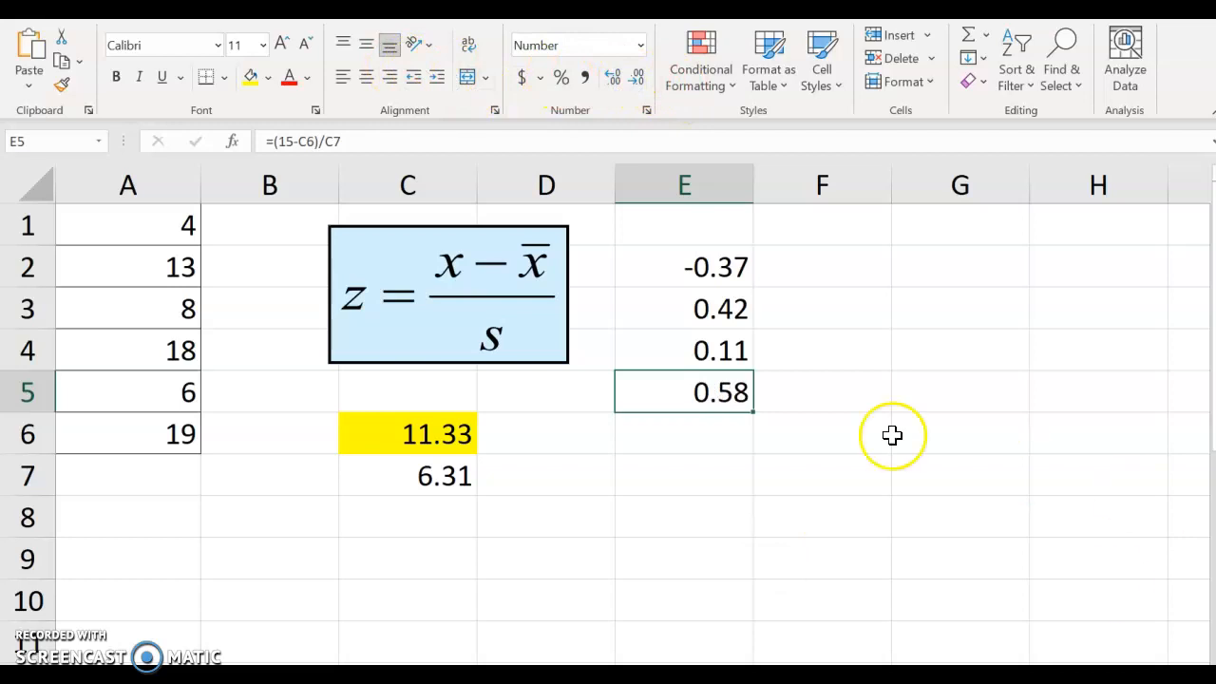